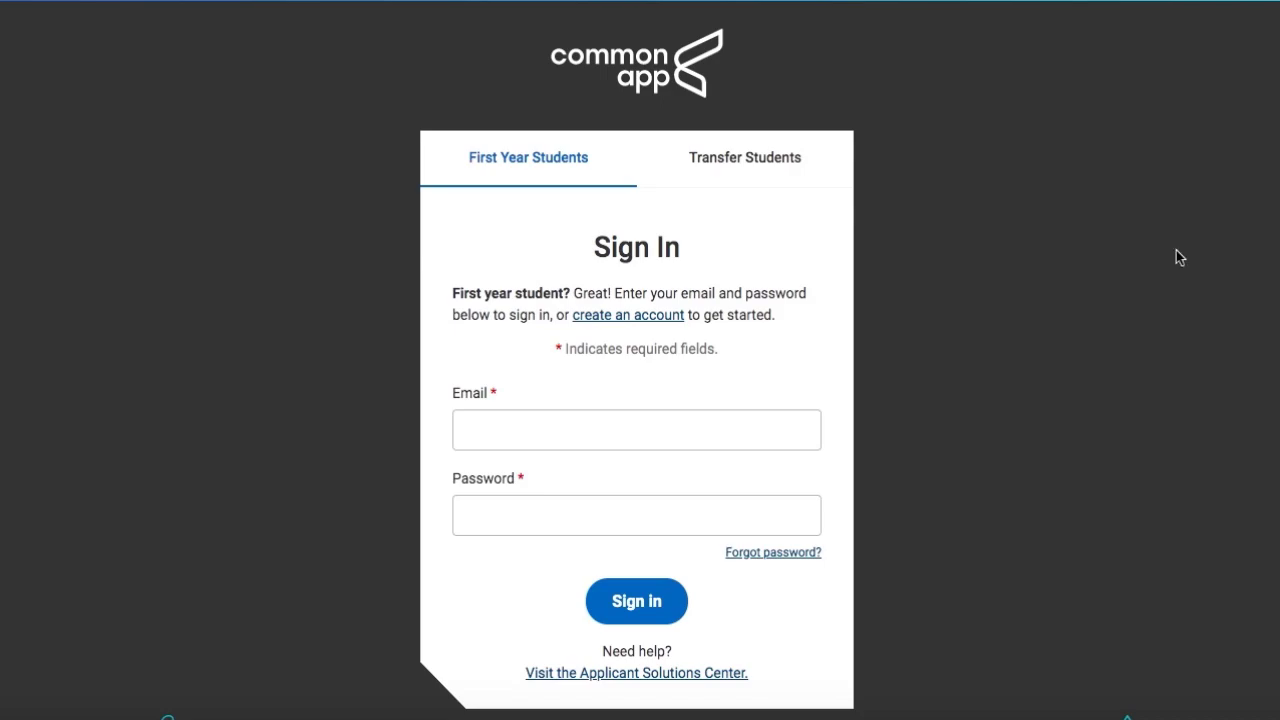
Sign in as a first year student with the account email and password, and continue past the season welcome page to the dashboard
click(683, 420)
text(vv)
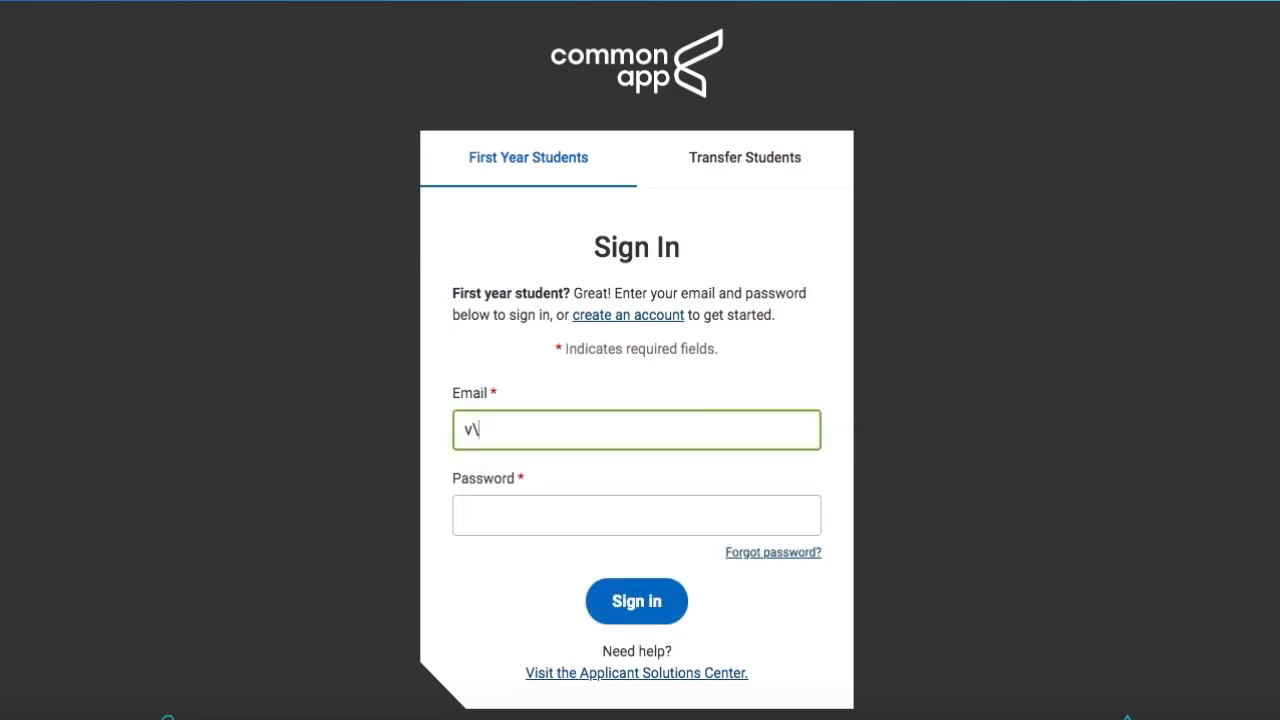
key(BackSpace)
text(bev)
click(612, 470)
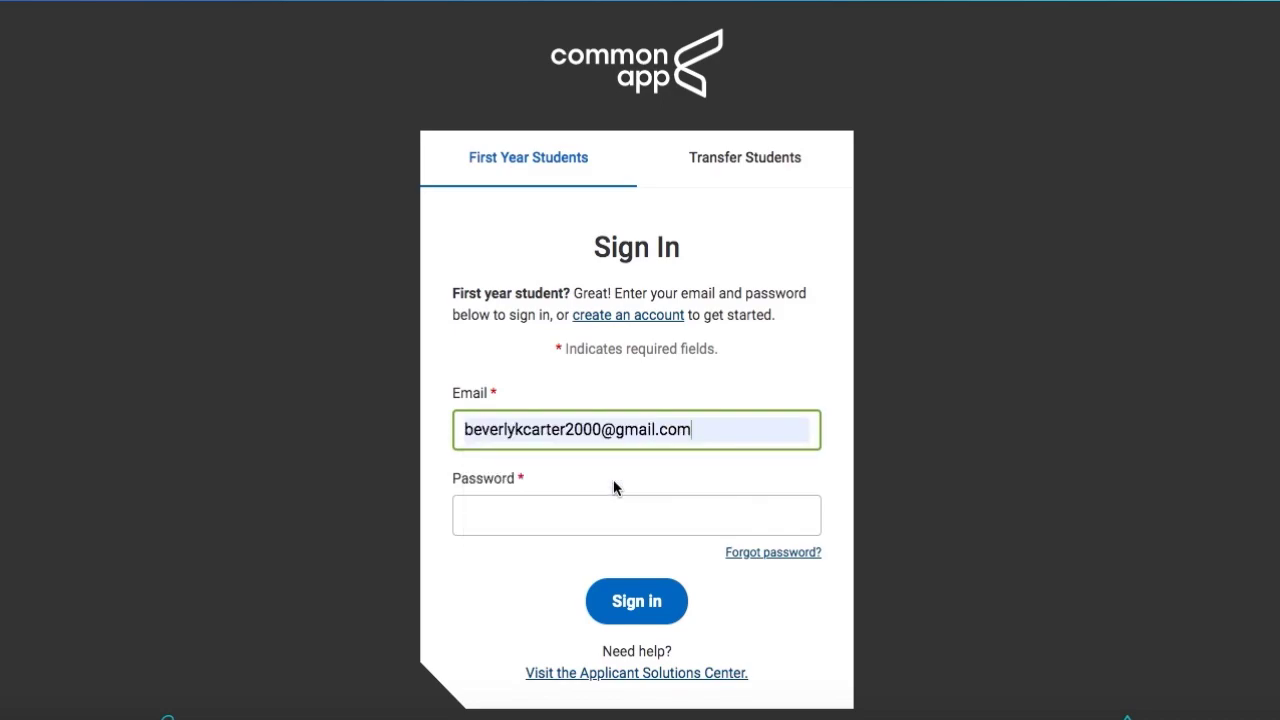
click(560, 507)
text(•••••)
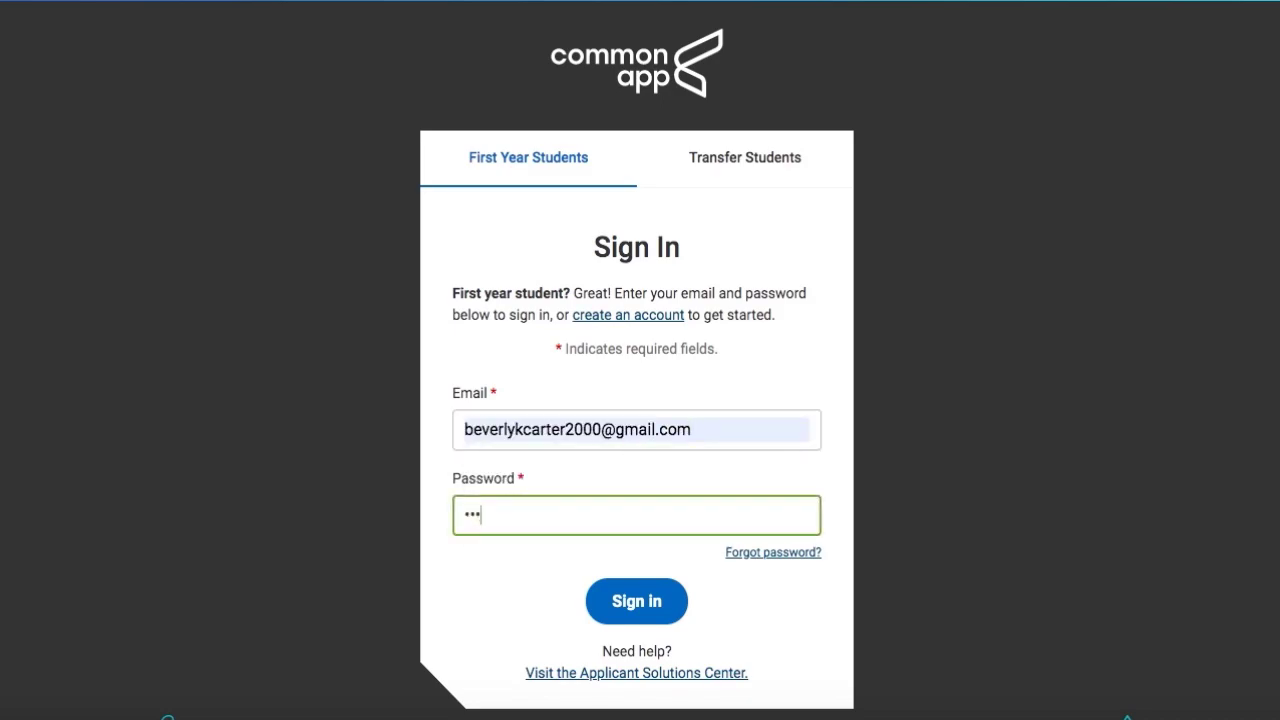
text(•••••)
key(Return)
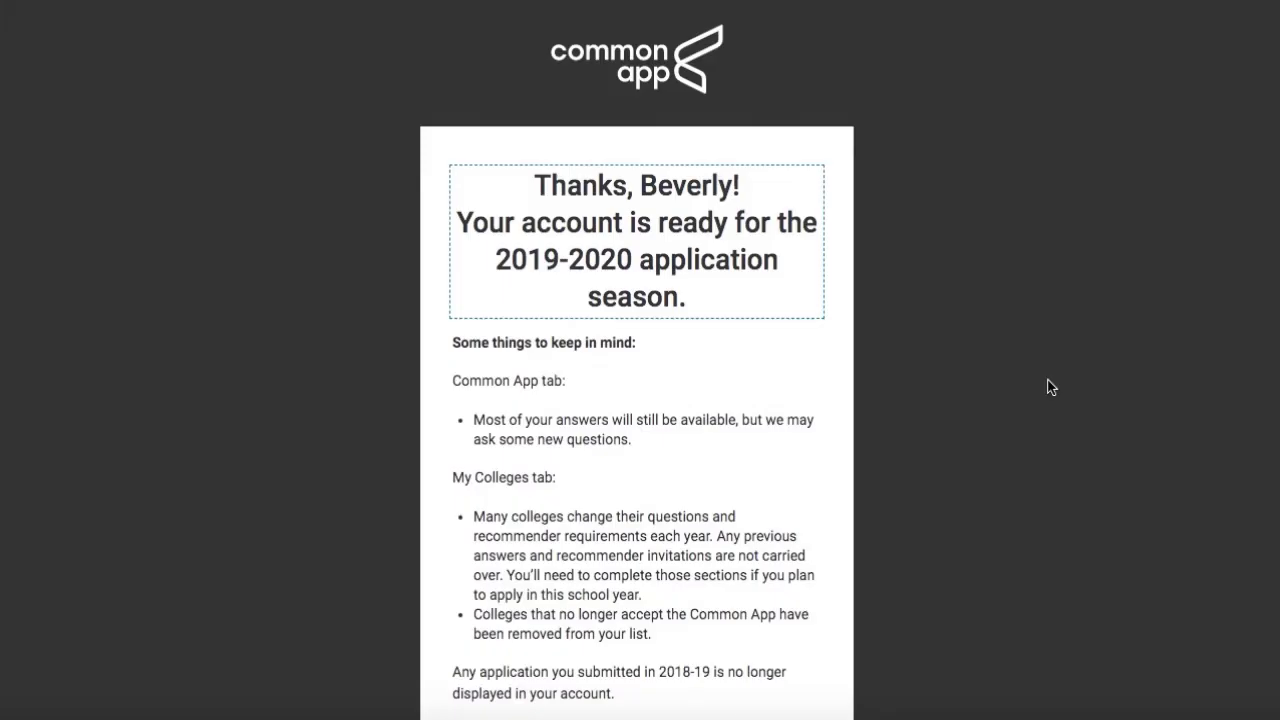
scroll(1050, 387, down, 2)
click(690, 617)
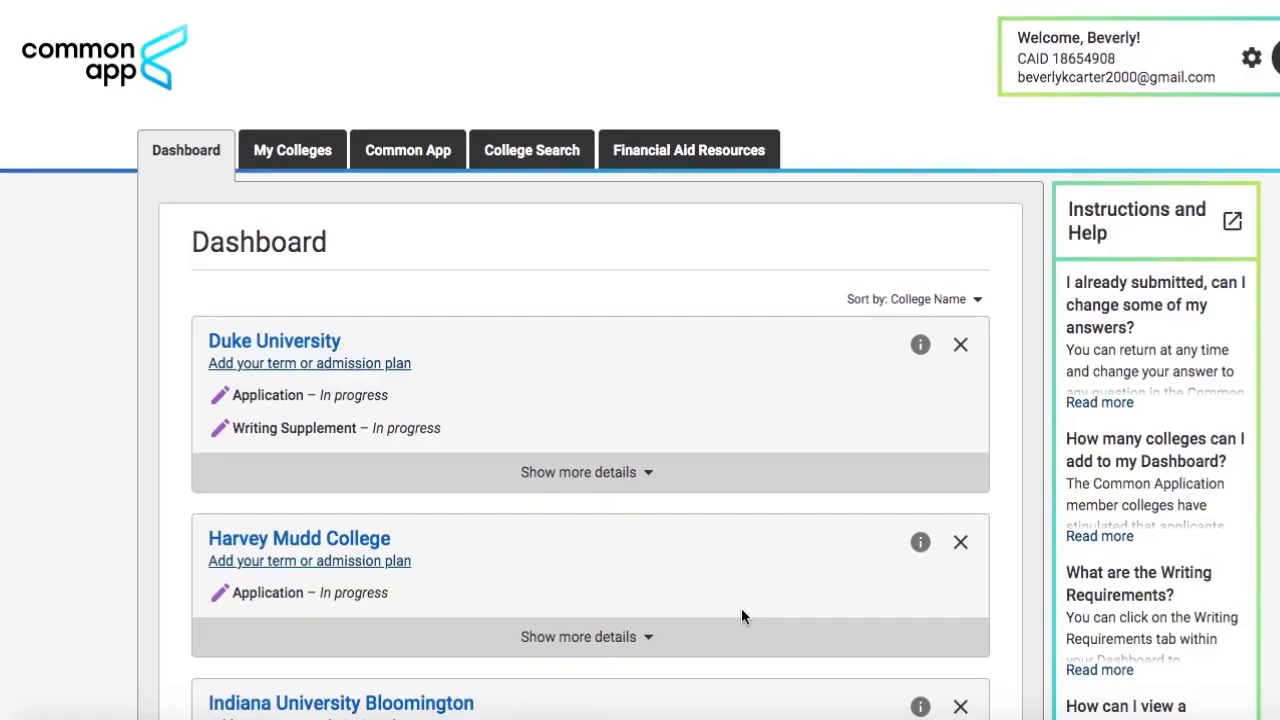
Look through the colleges on the dashboard and their application and writing supplement statuses
scroll(741, 617, down, 10)
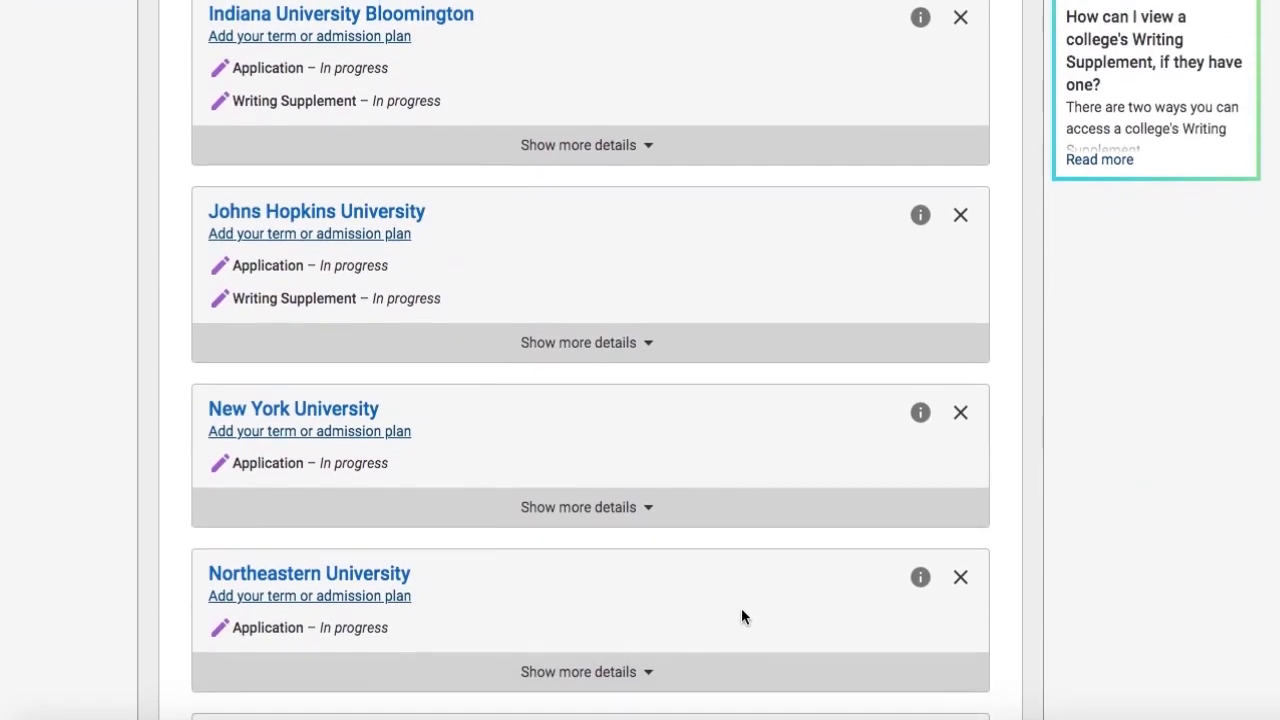
scroll(741, 608, down, 6)
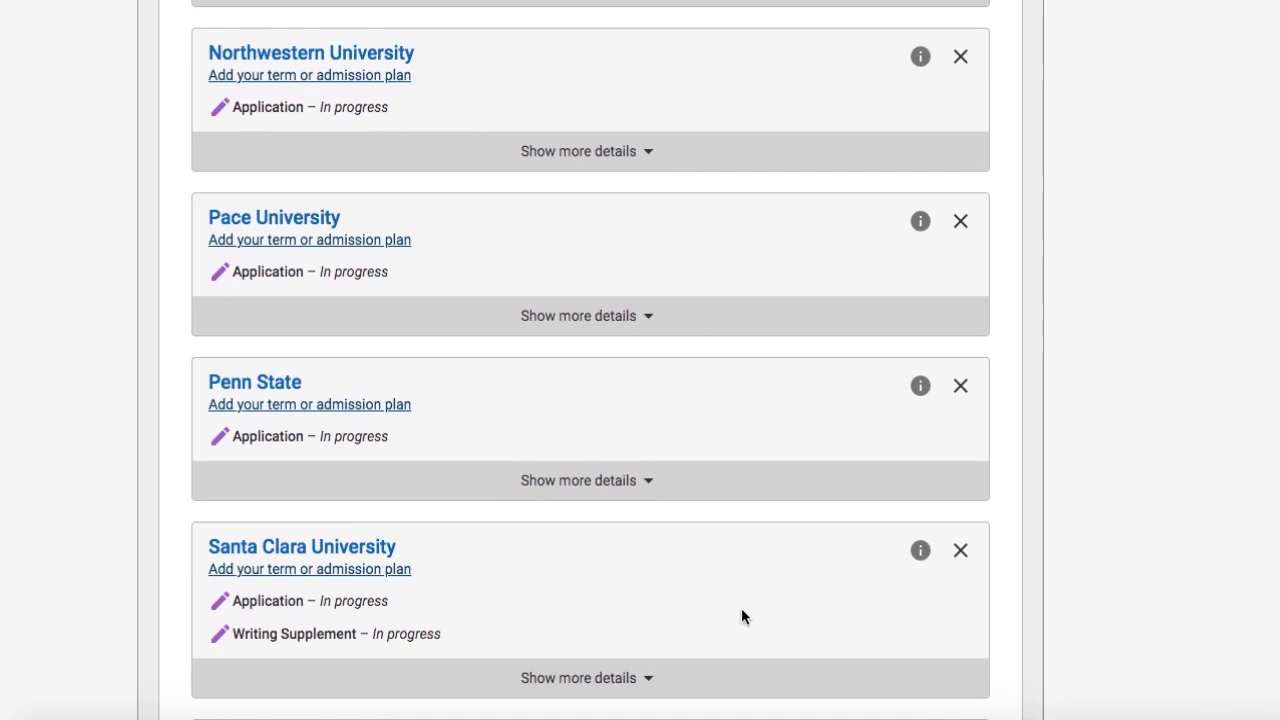
scroll(741, 608, down, 2)
scroll(741, 608, up, 12)
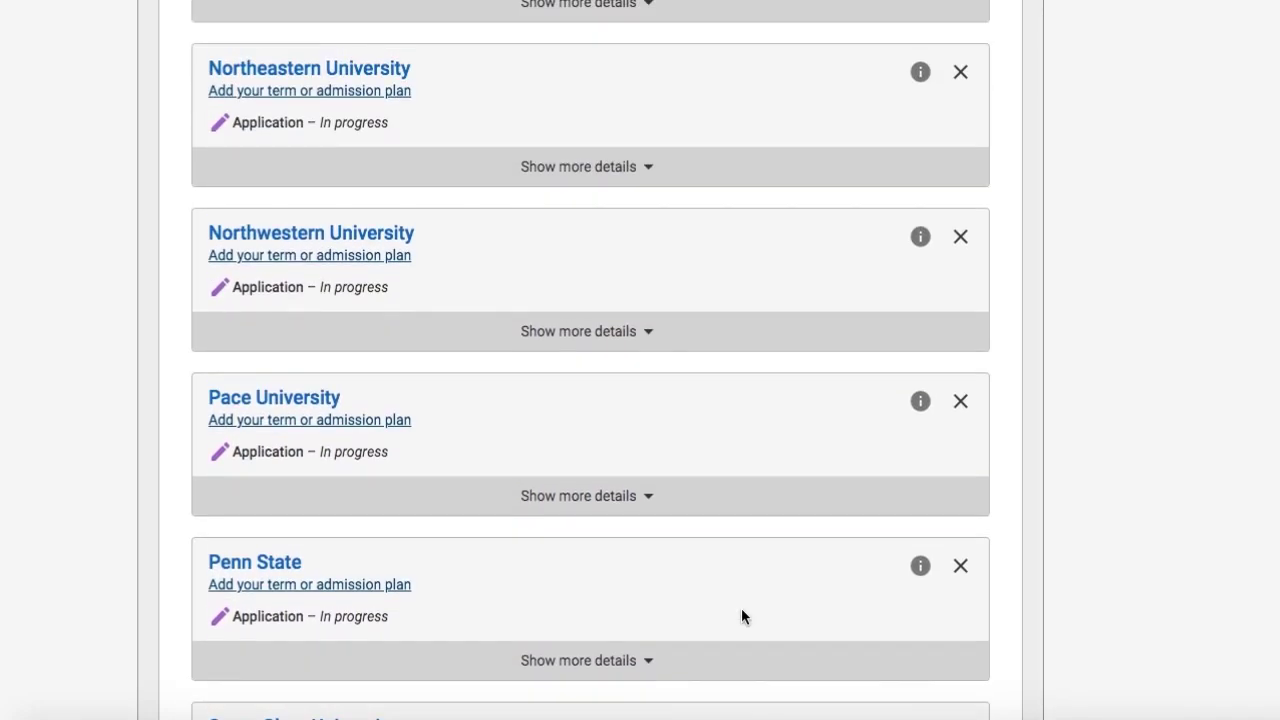
scroll(741, 614, up, 6)
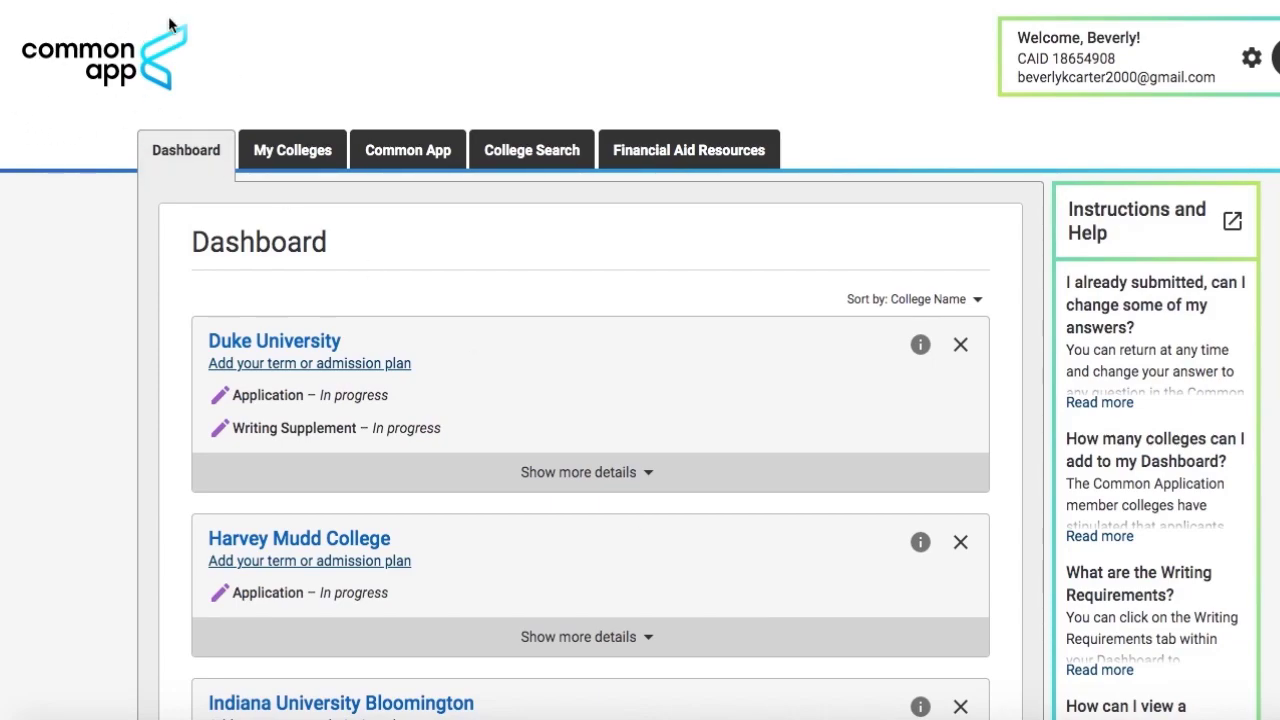
scroll(648, 298, down, 1)
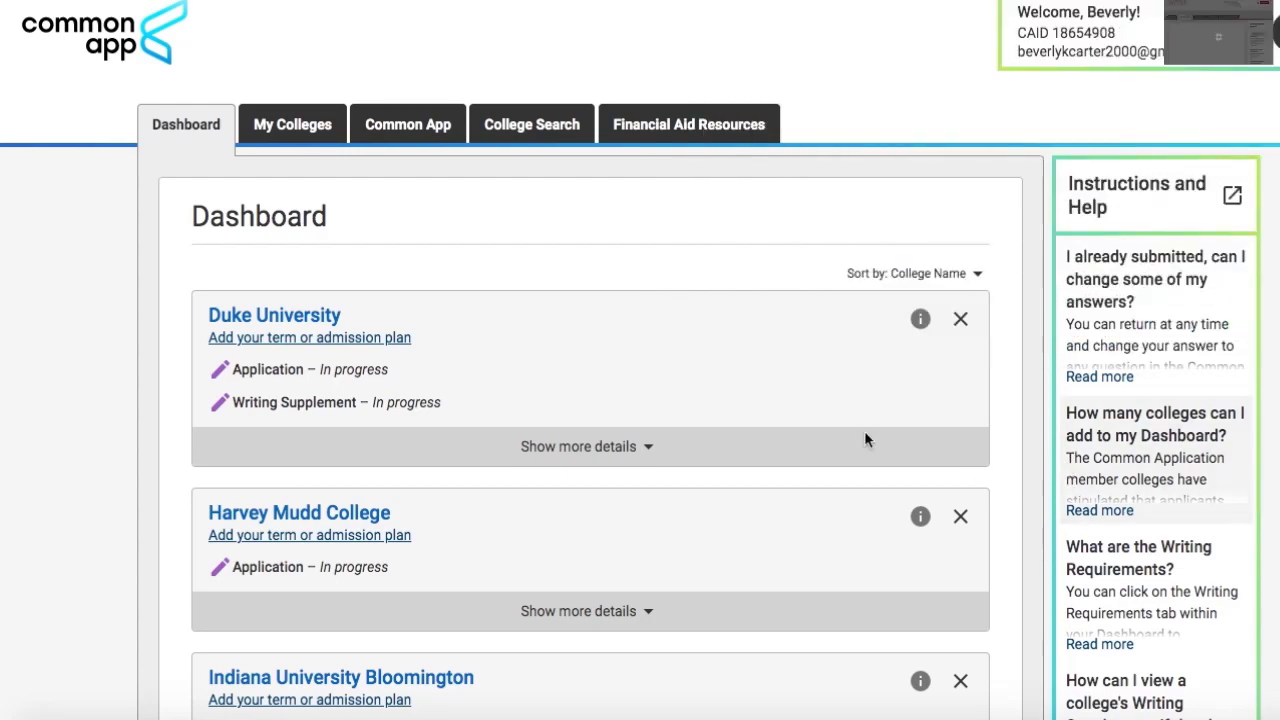
scroll(672, 370, down, 1)
scroll(672, 370, up, 2)
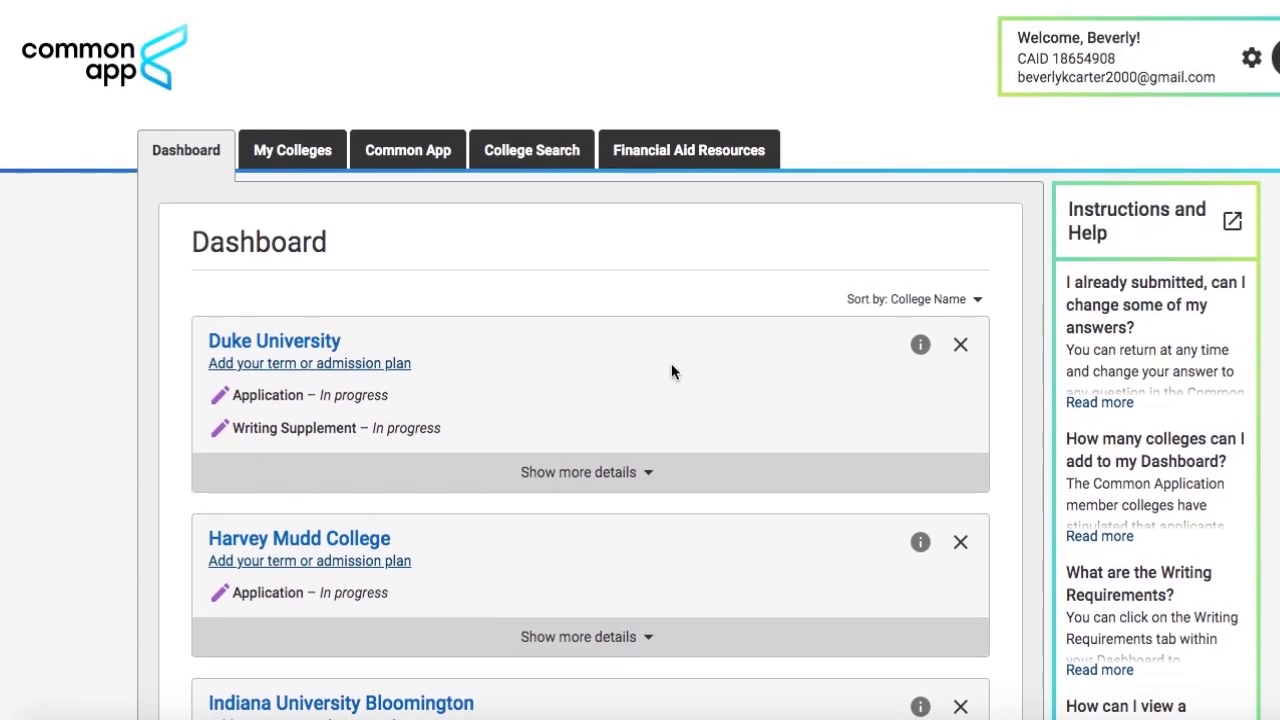
scroll(671, 372, down, 2)
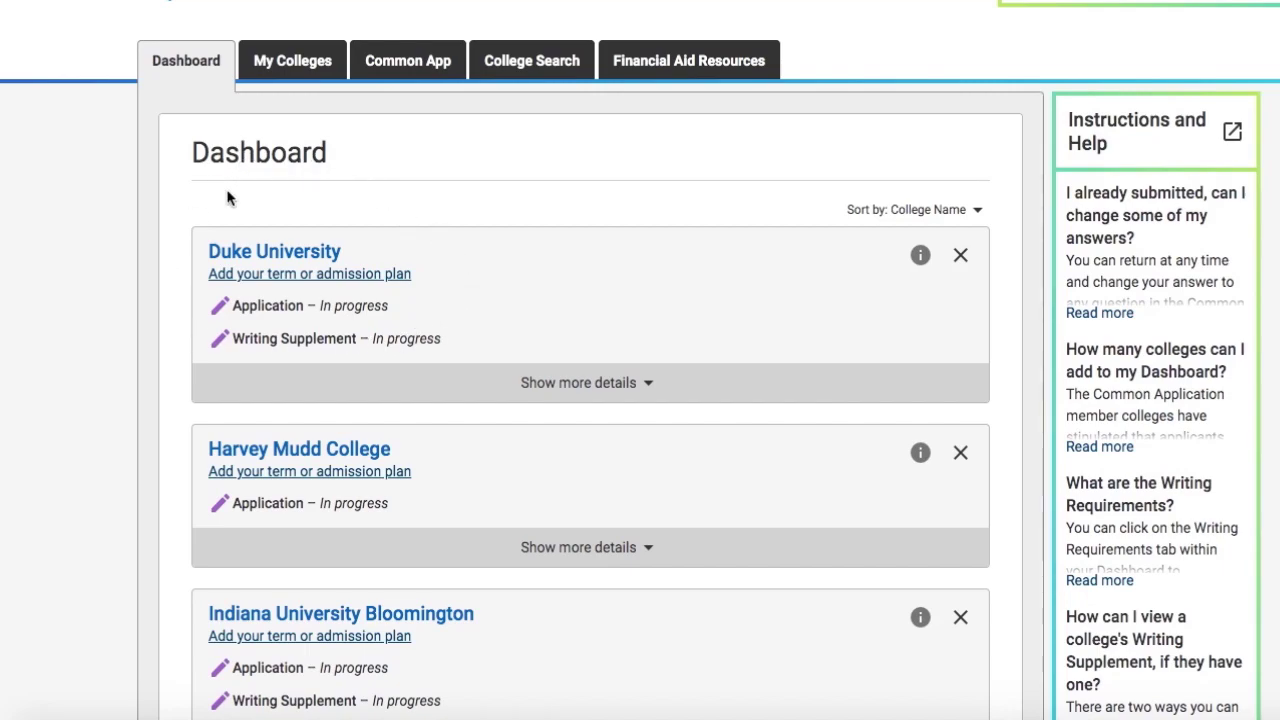
Open Duke University's term and admission plan questions and choose Arts & Sciences (Trinity), Fall 2020 and Early Decision
click(315, 280)
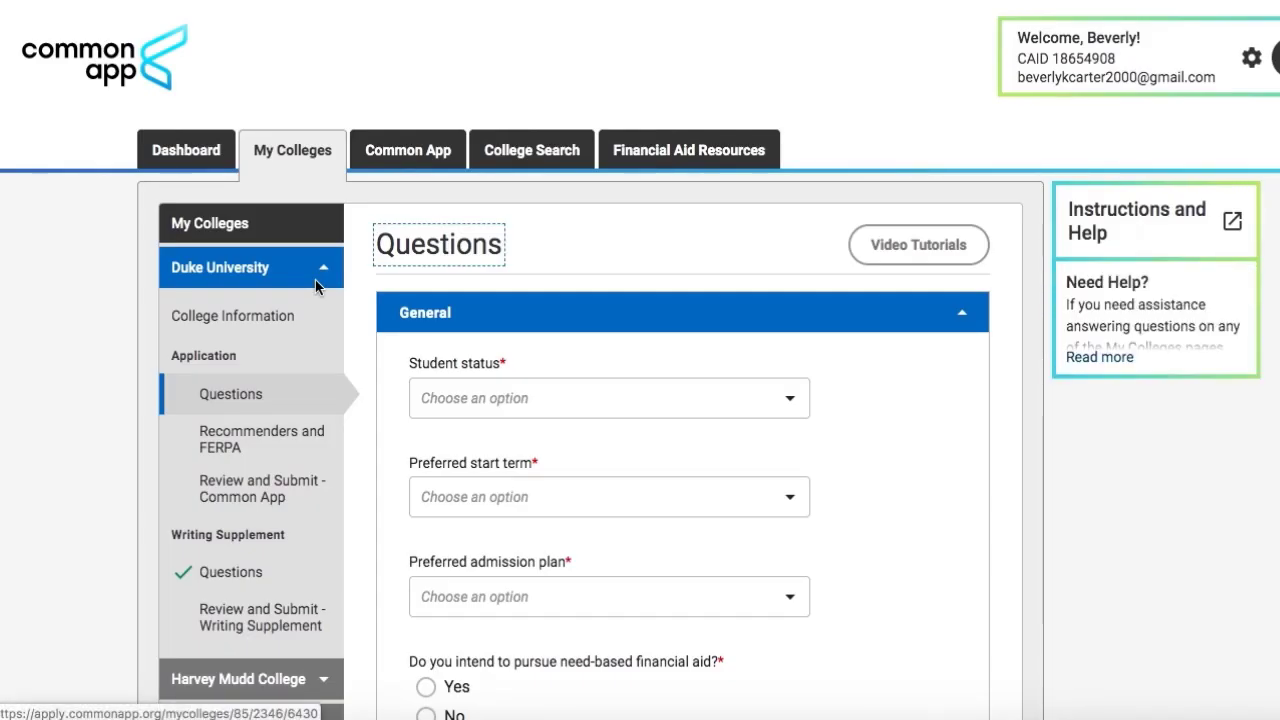
scroll(787, 453, down, 3)
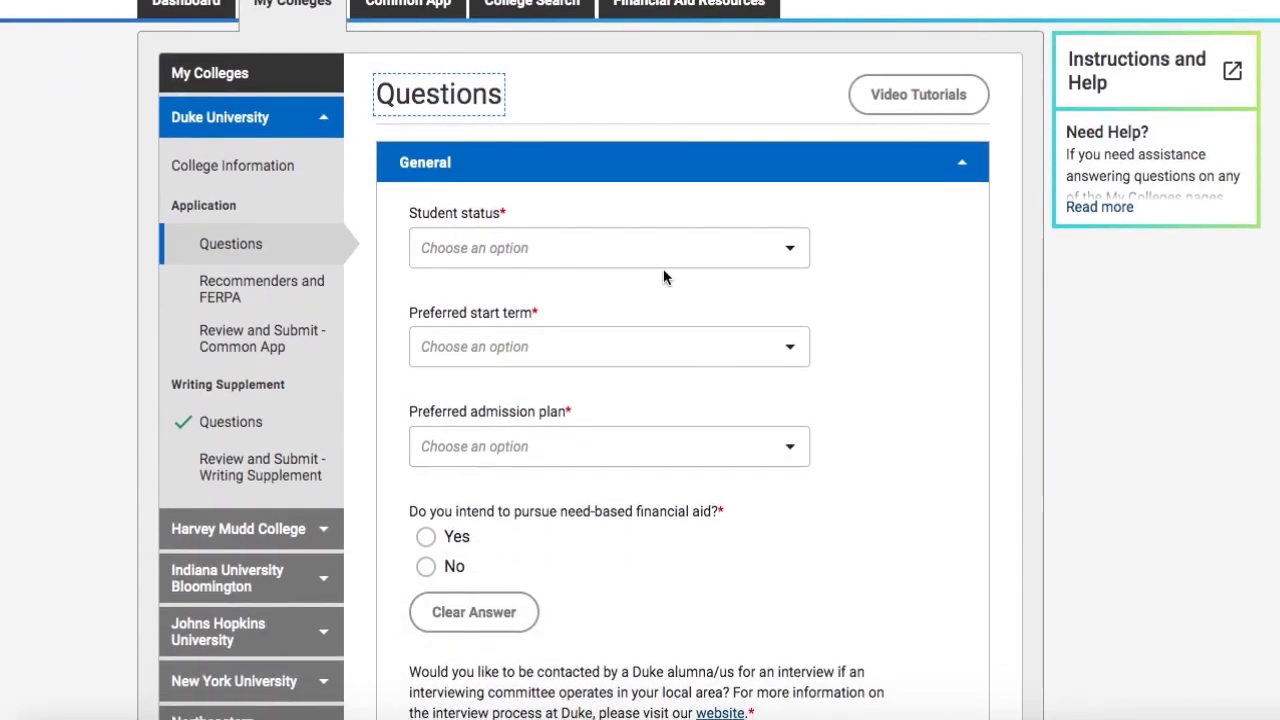
click(651, 249)
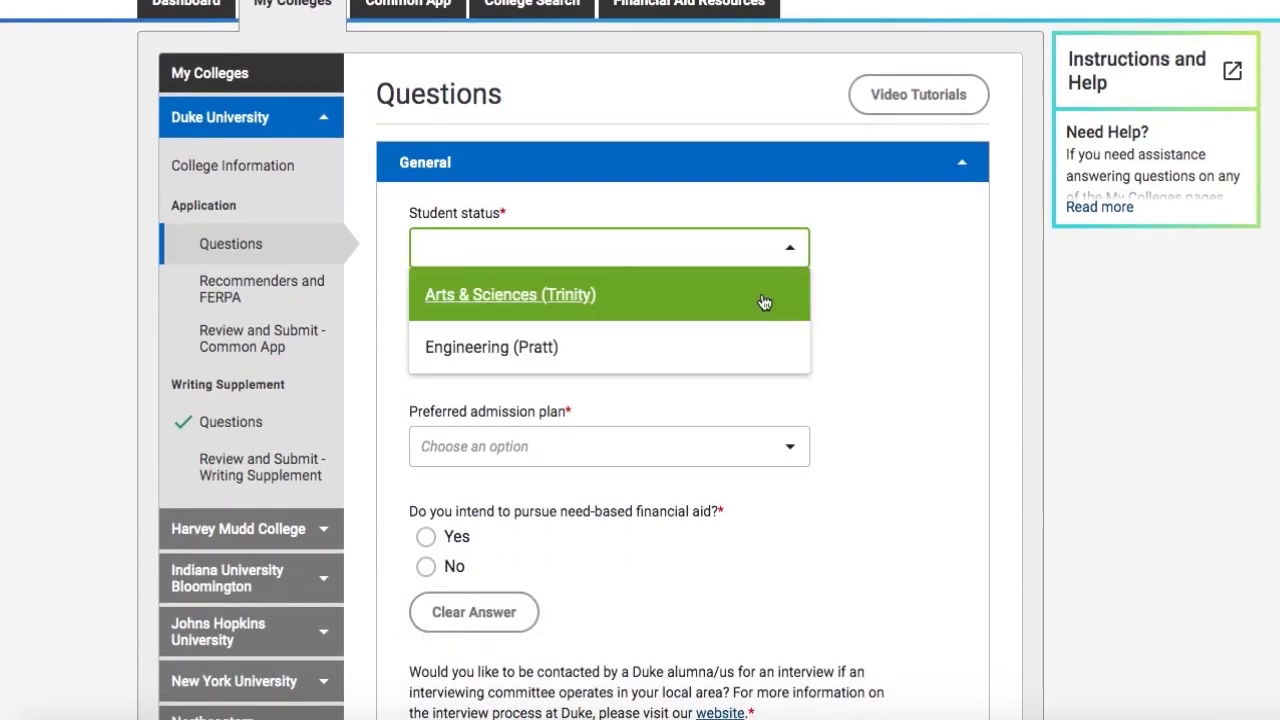
click(600, 297)
click(686, 345)
click(669, 406)
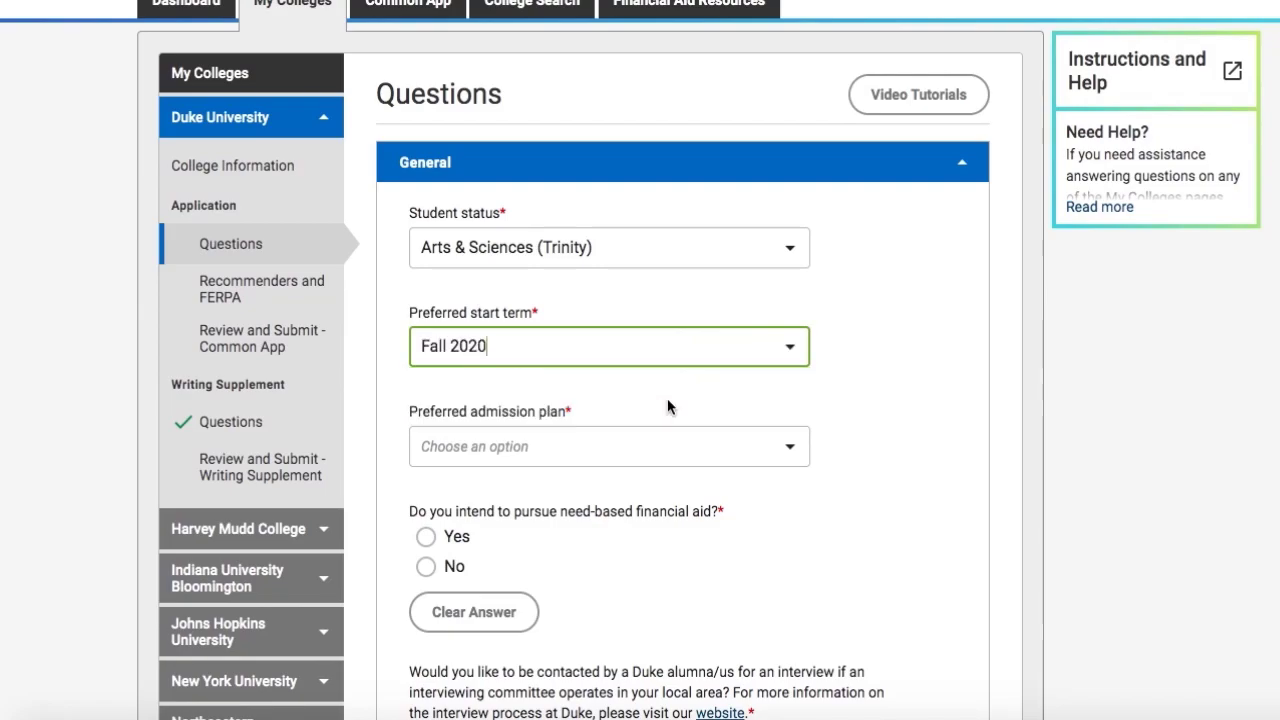
click(657, 446)
click(651, 505)
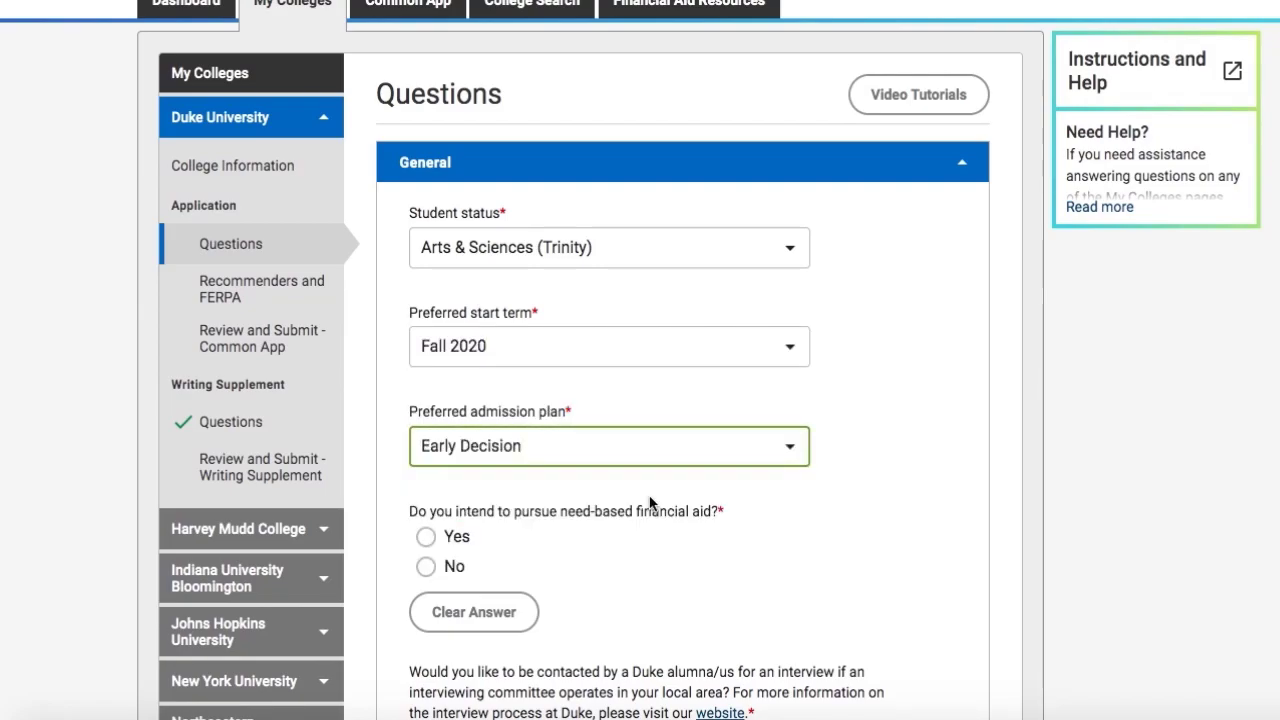
Continue from Duke's General questions to the Academics section, and return to the dashboard to check Duke's deadline
scroll(594, 537, down, 12)
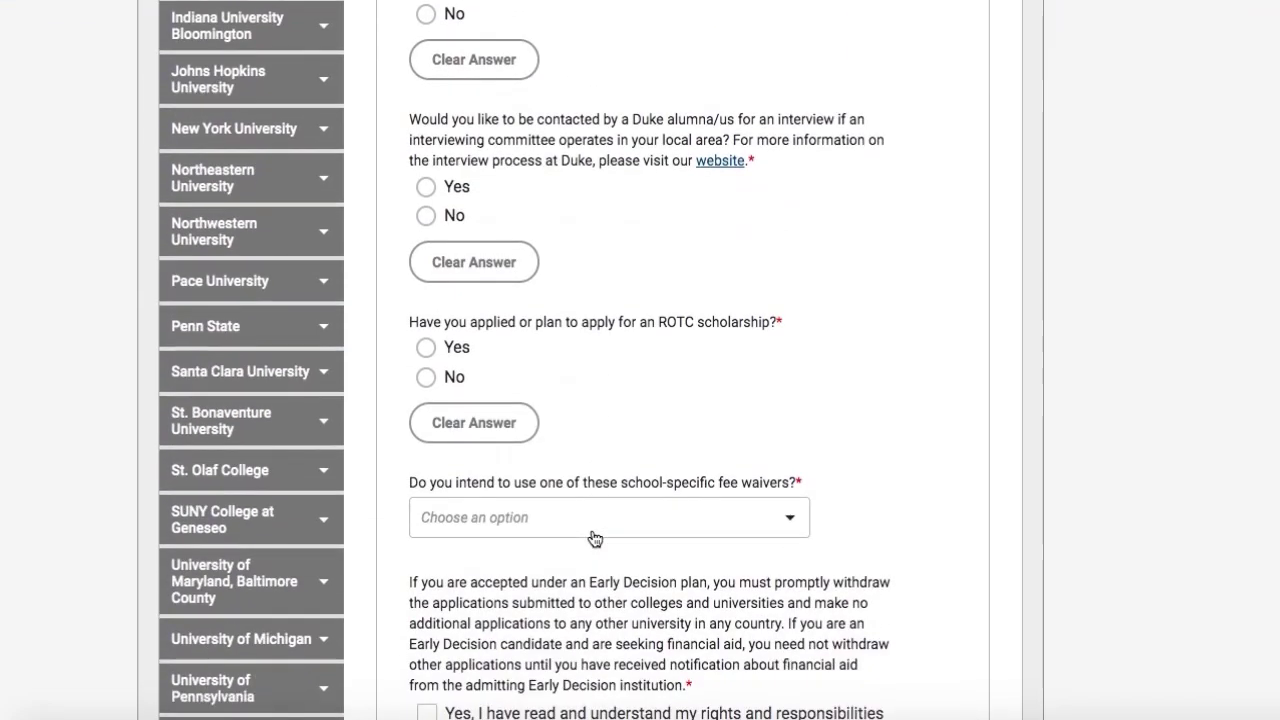
scroll(593, 537, down, 7)
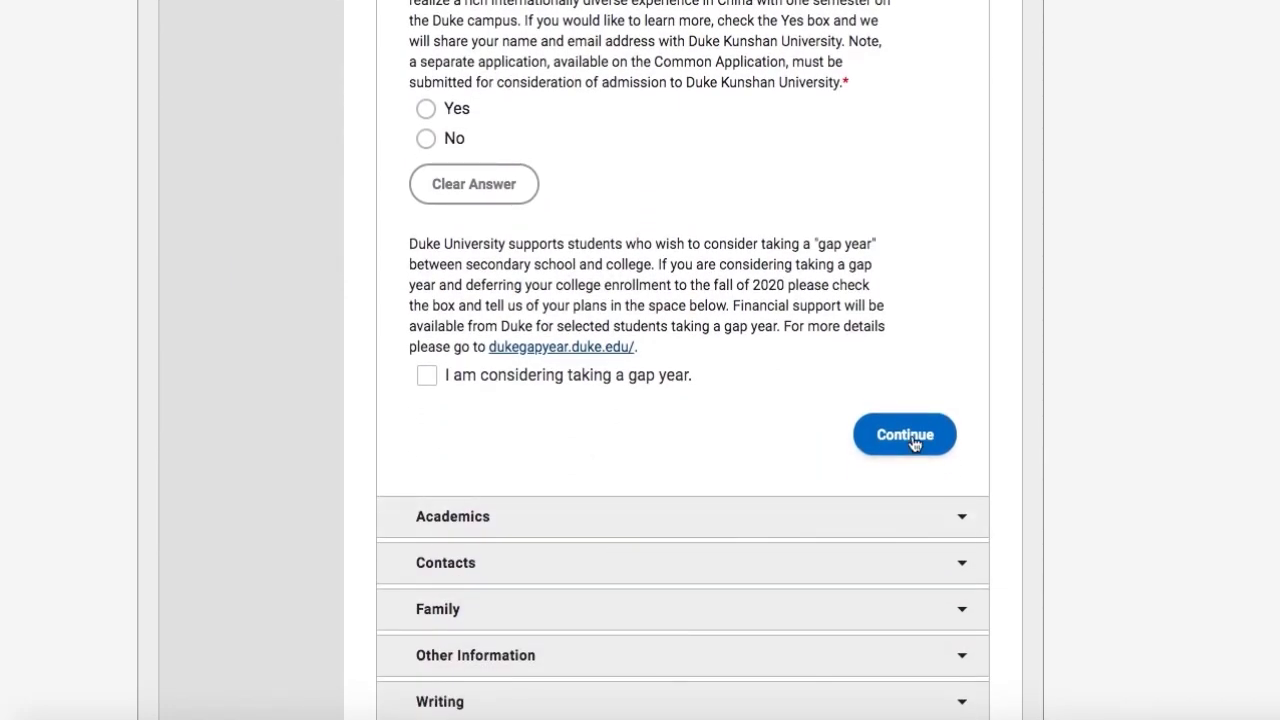
click(908, 433)
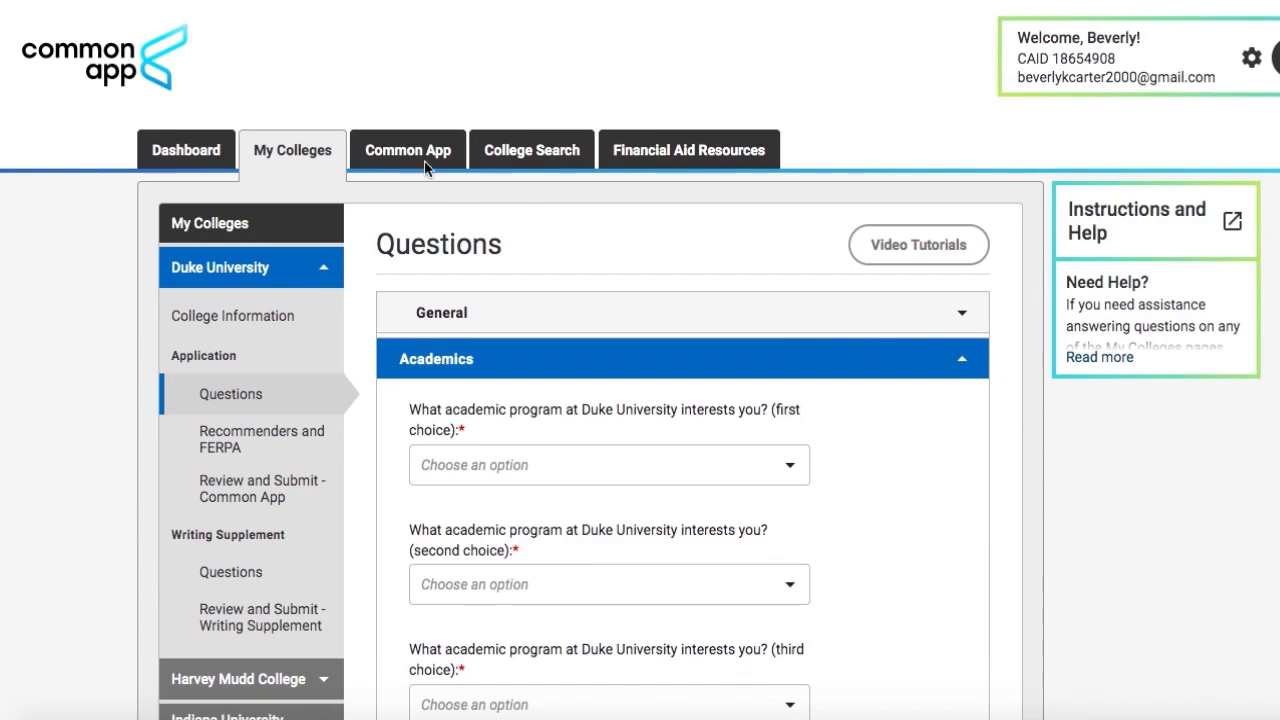
click(210, 152)
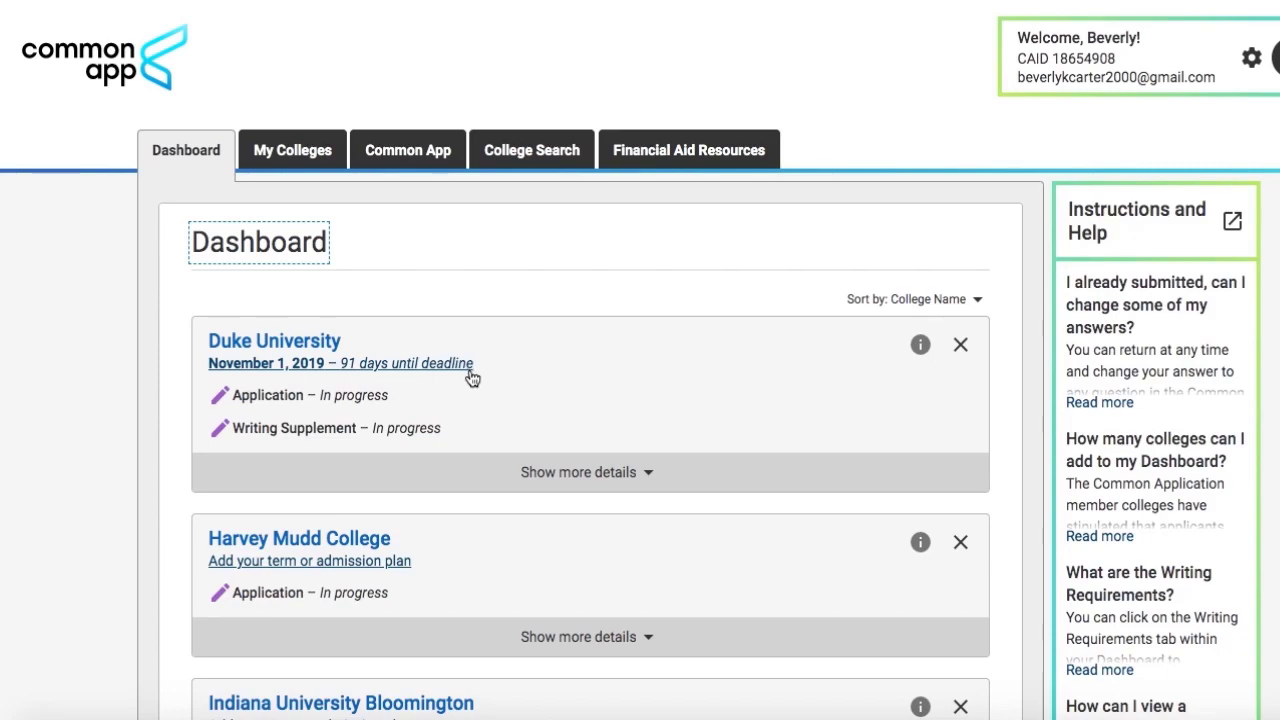
click(584, 255)
scroll(584, 255, down, 1)
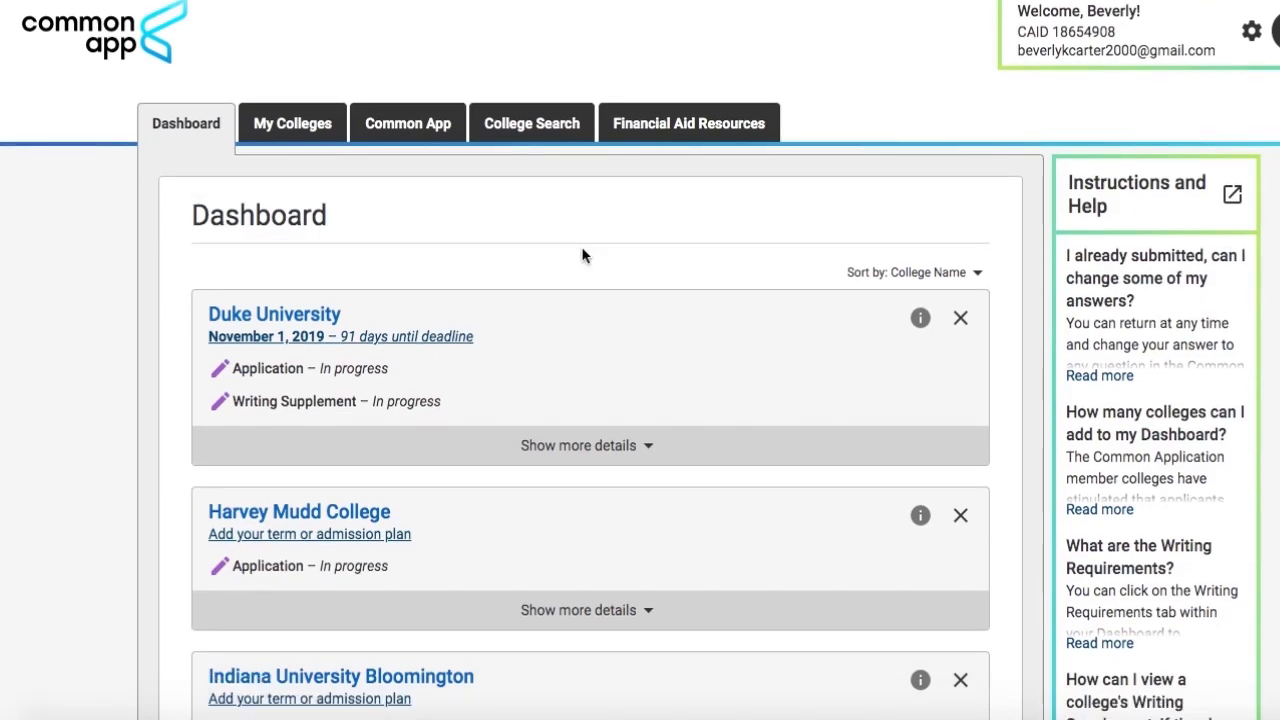
Search the college list for "harvard" and clear the search term
click(540, 130)
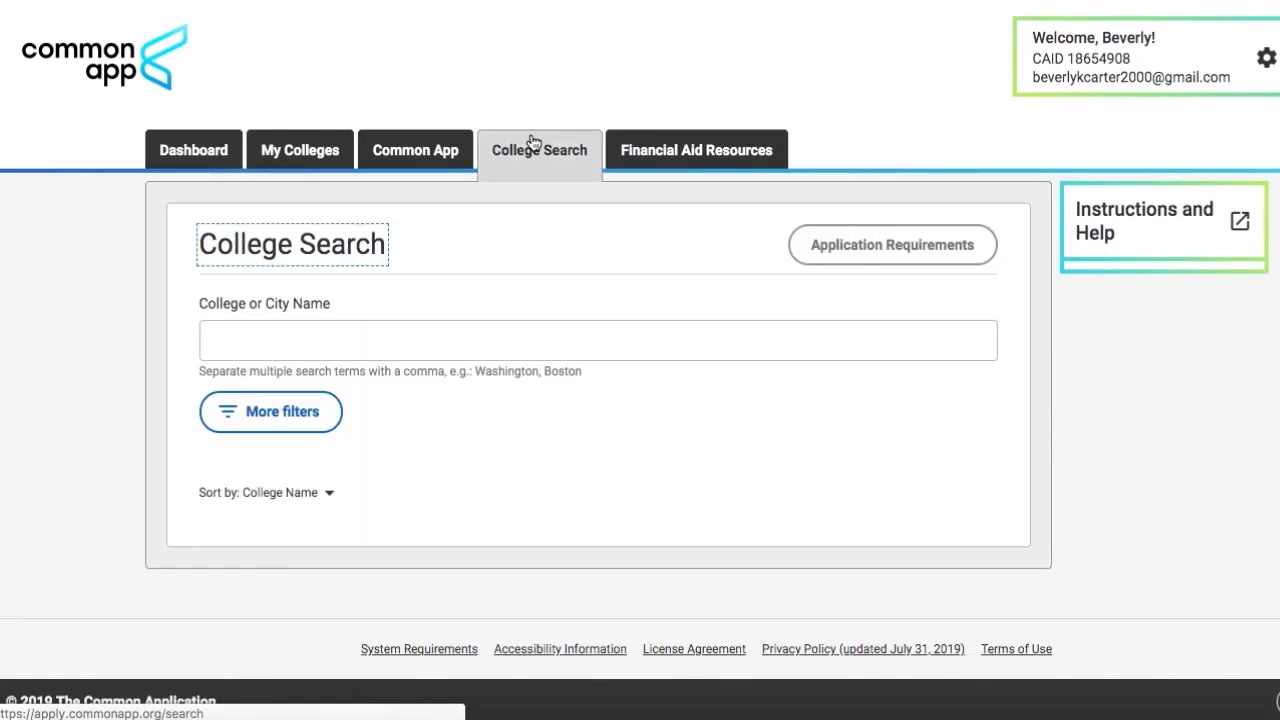
scroll(592, 130, down, 2)
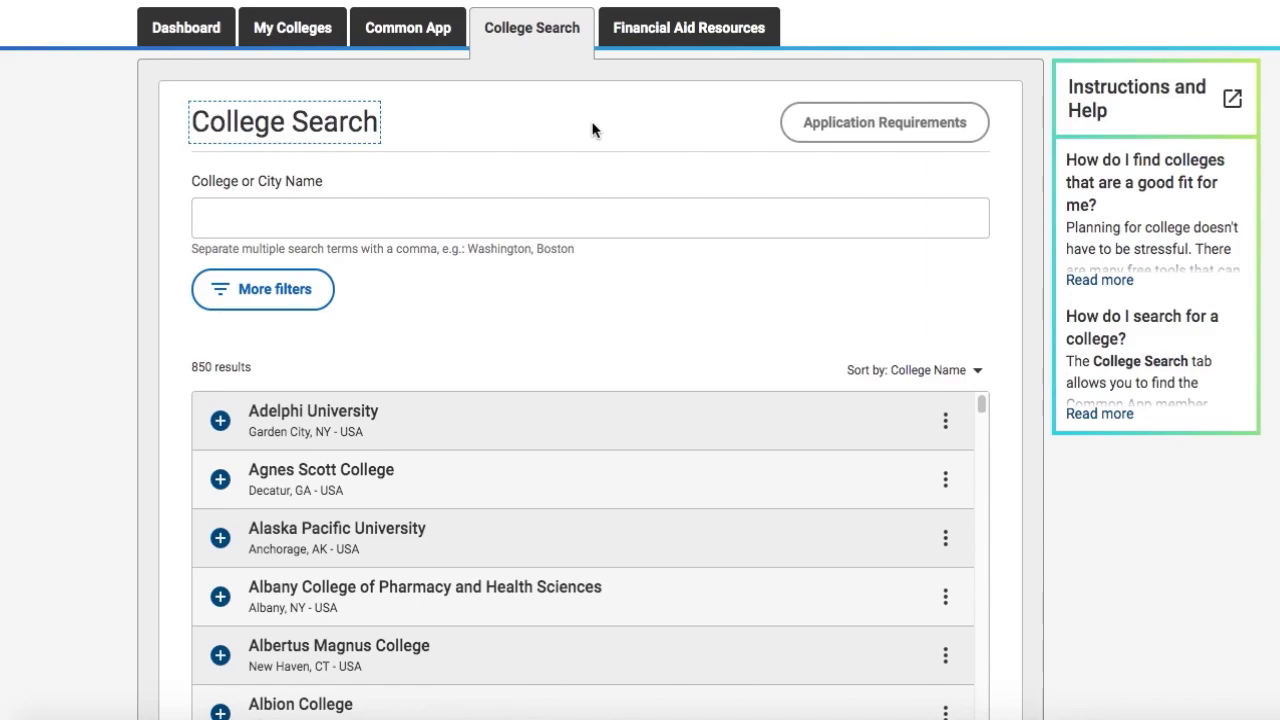
click(567, 227)
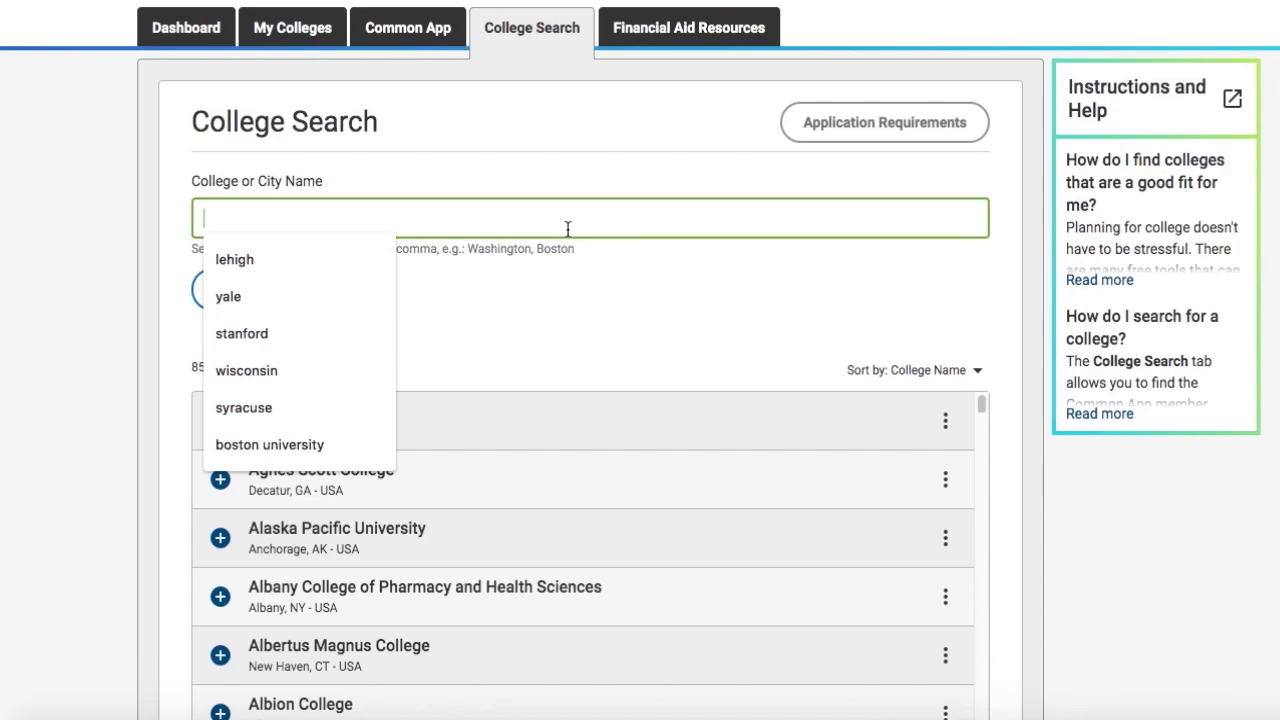
text(har)
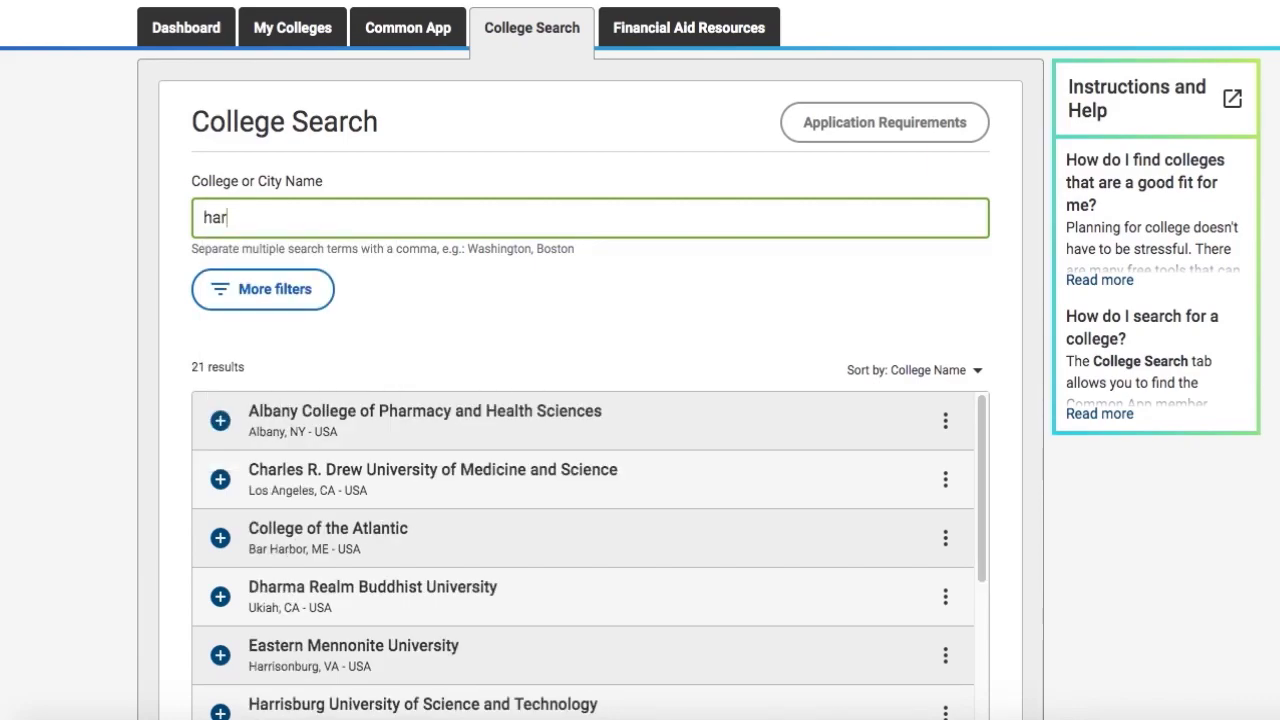
text(vard)
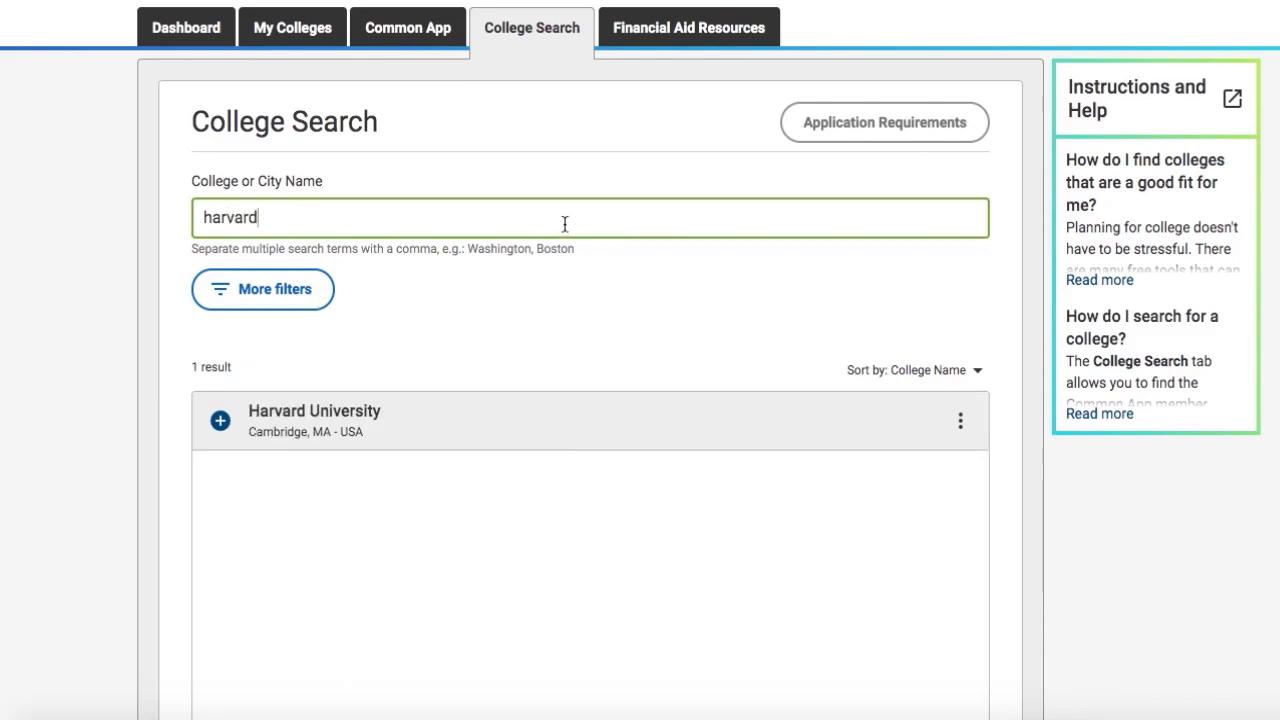
key(BackSpace)
key(BackSpace)
key(BackSpace)
key(BackSpace)
key(BackSpace)
key(BackSpace)
Filter the college search by country United States of America, US state Alaska and term Fall 2020
click(300, 288)
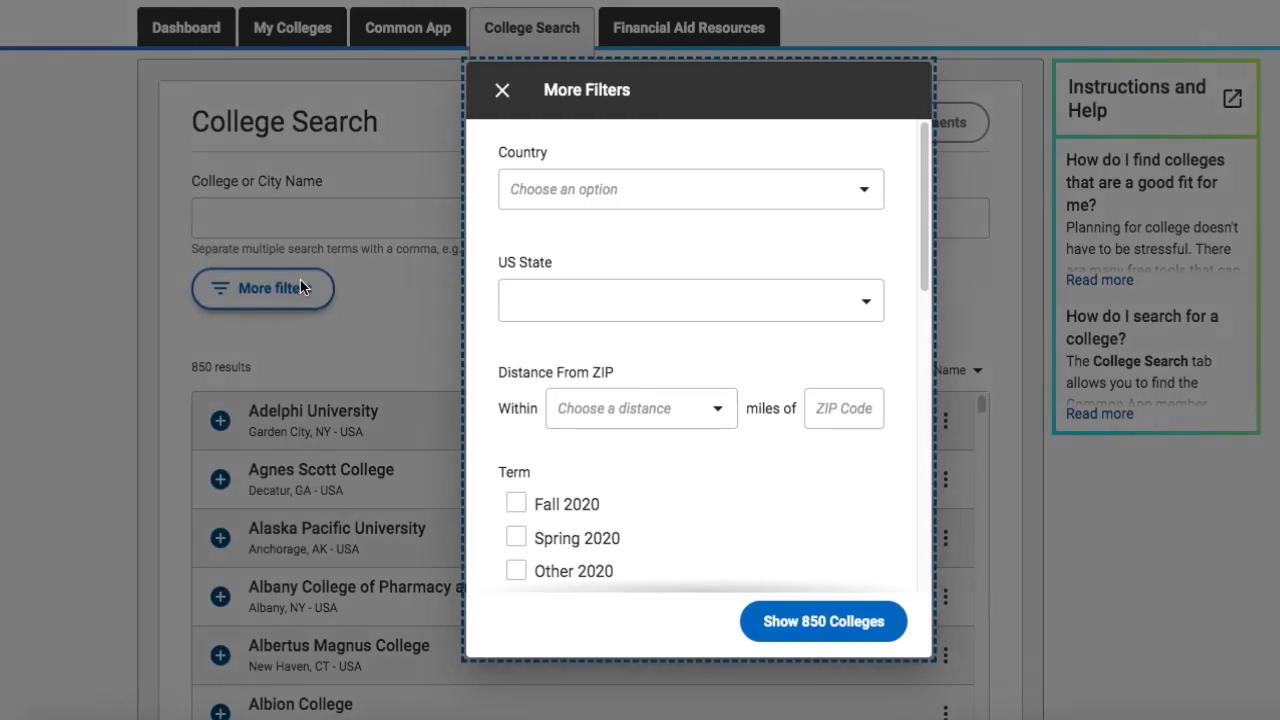
click(777, 192)
click(770, 238)
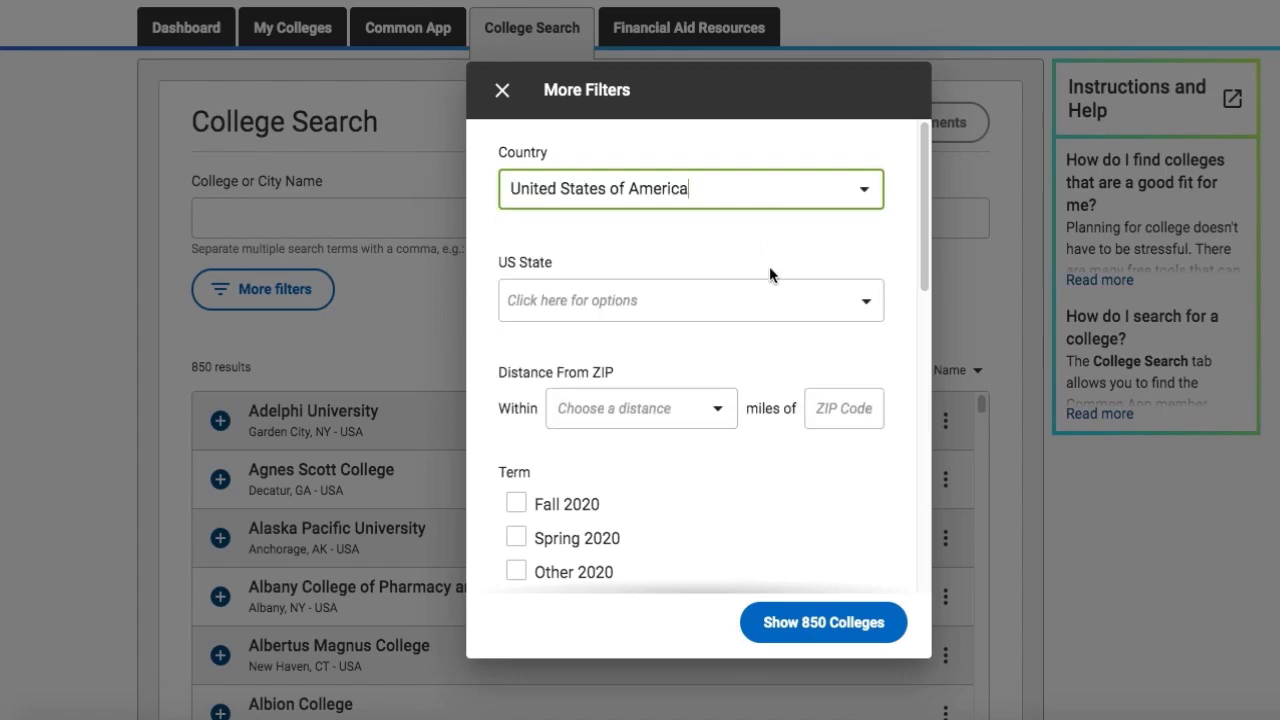
click(766, 297)
click(760, 396)
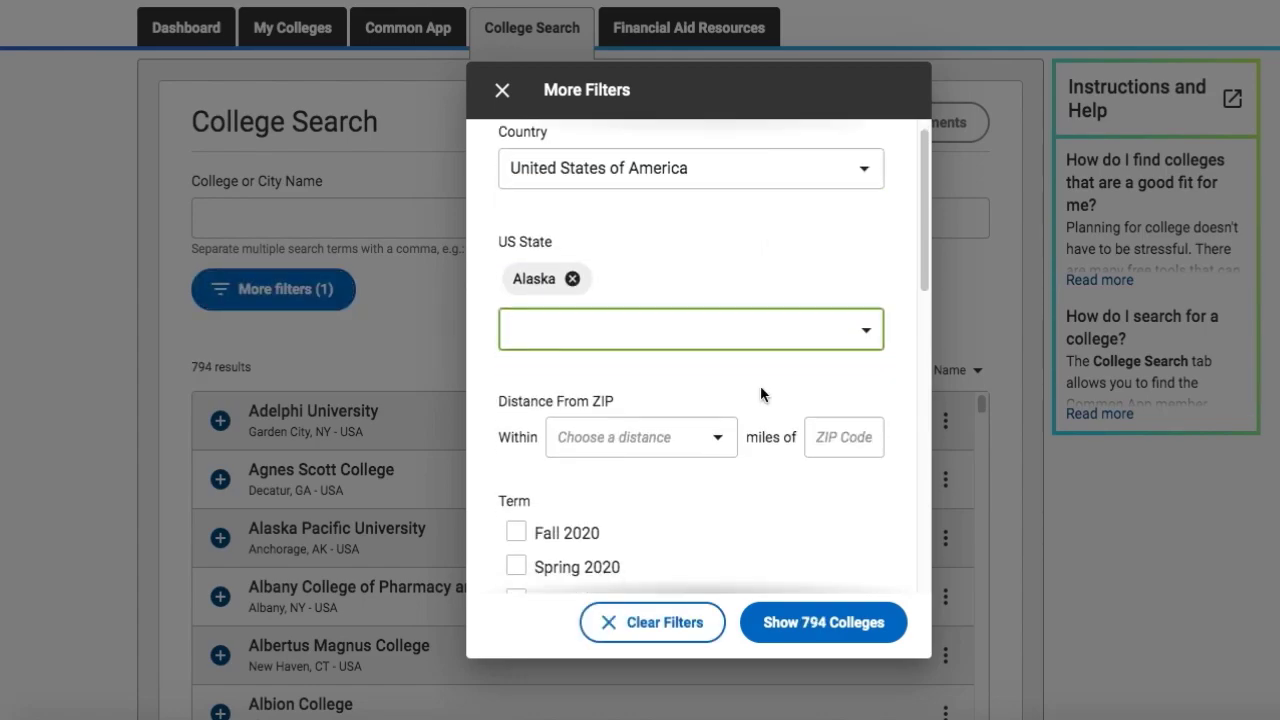
scroll(760, 394, down, 3)
click(587, 308)
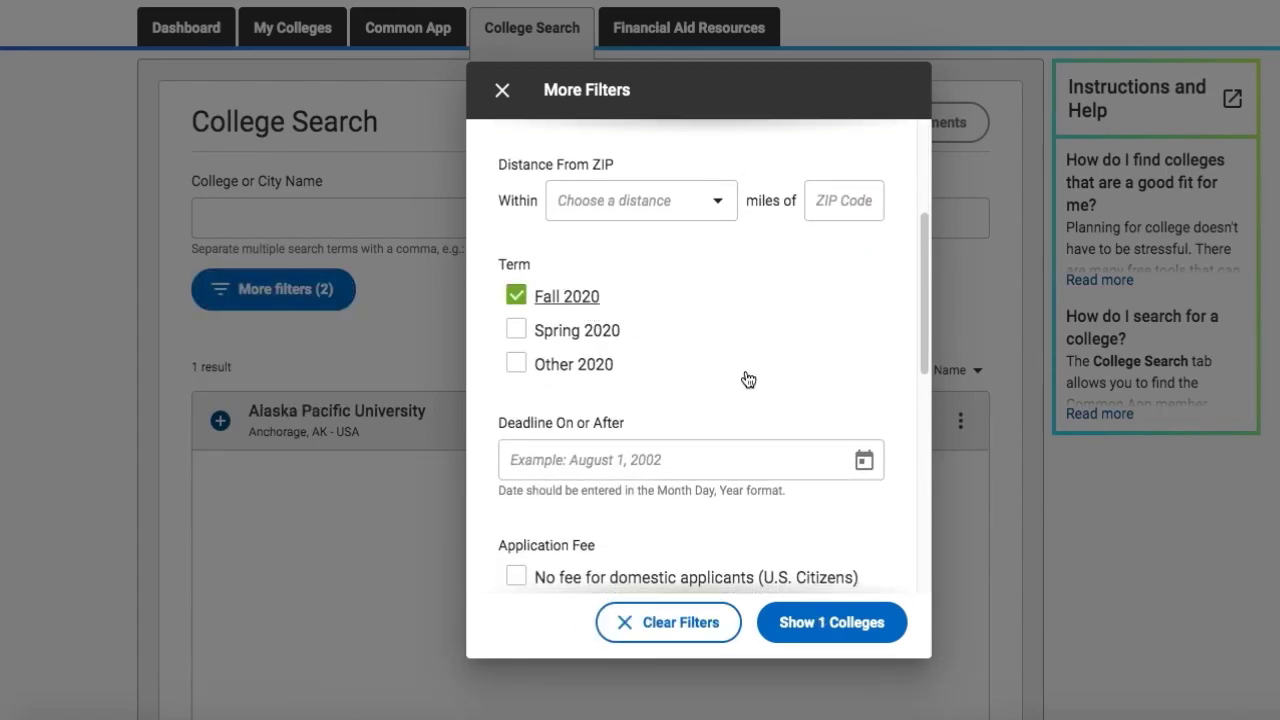
Review the deadline, application fee, writing, test policy and recommendation filters, and show the colleges matching the chosen filters
scroll(748, 378, down, 3)
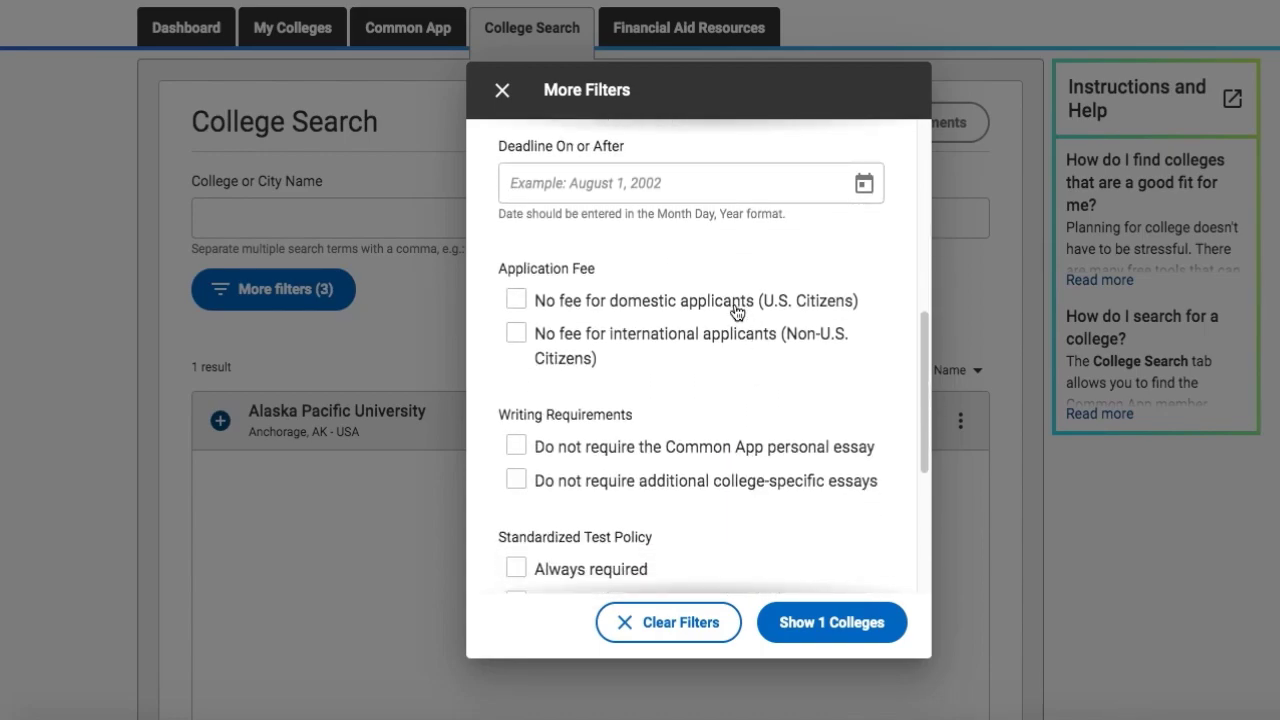
scroll(733, 305, down, 1)
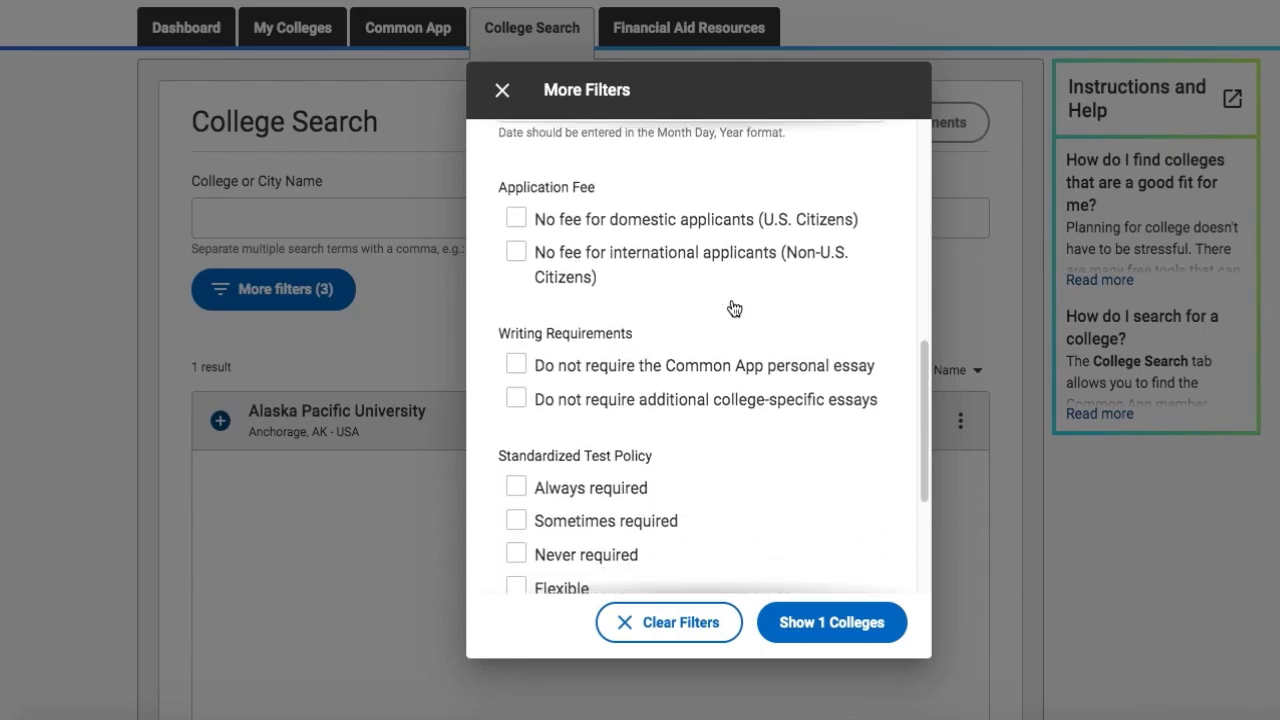
scroll(733, 307, down, 1)
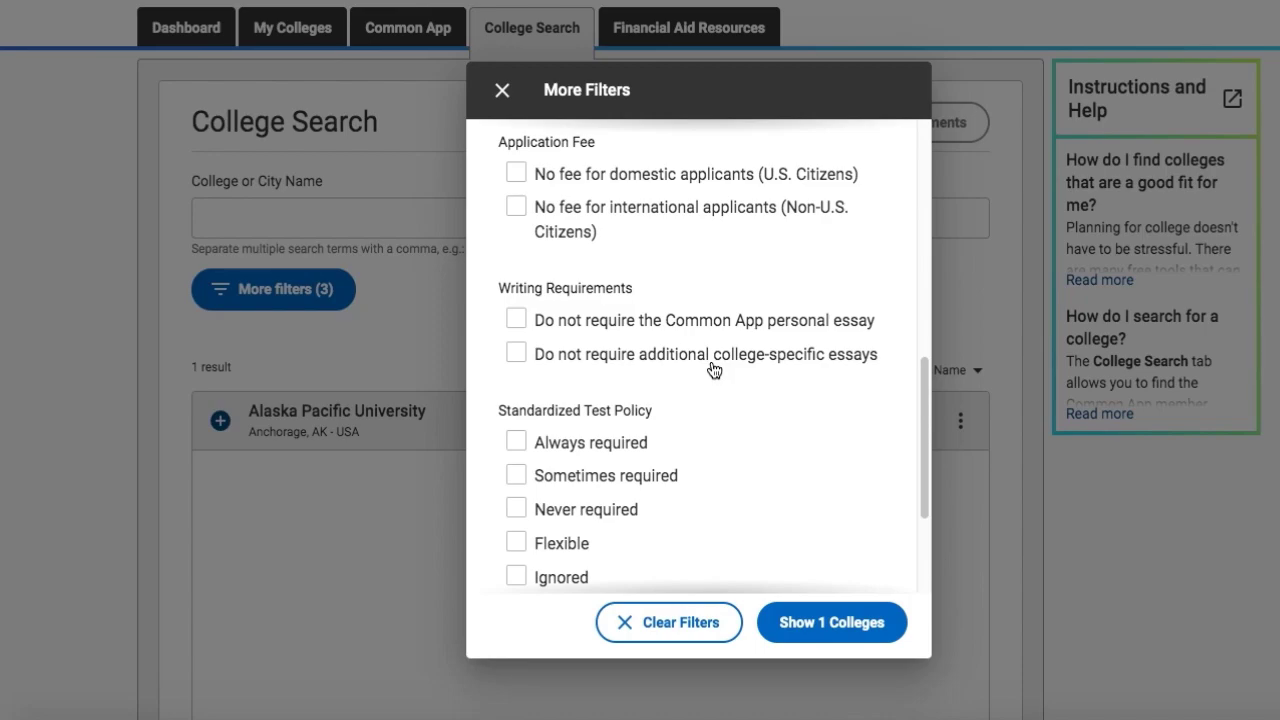
scroll(714, 370, down, 2)
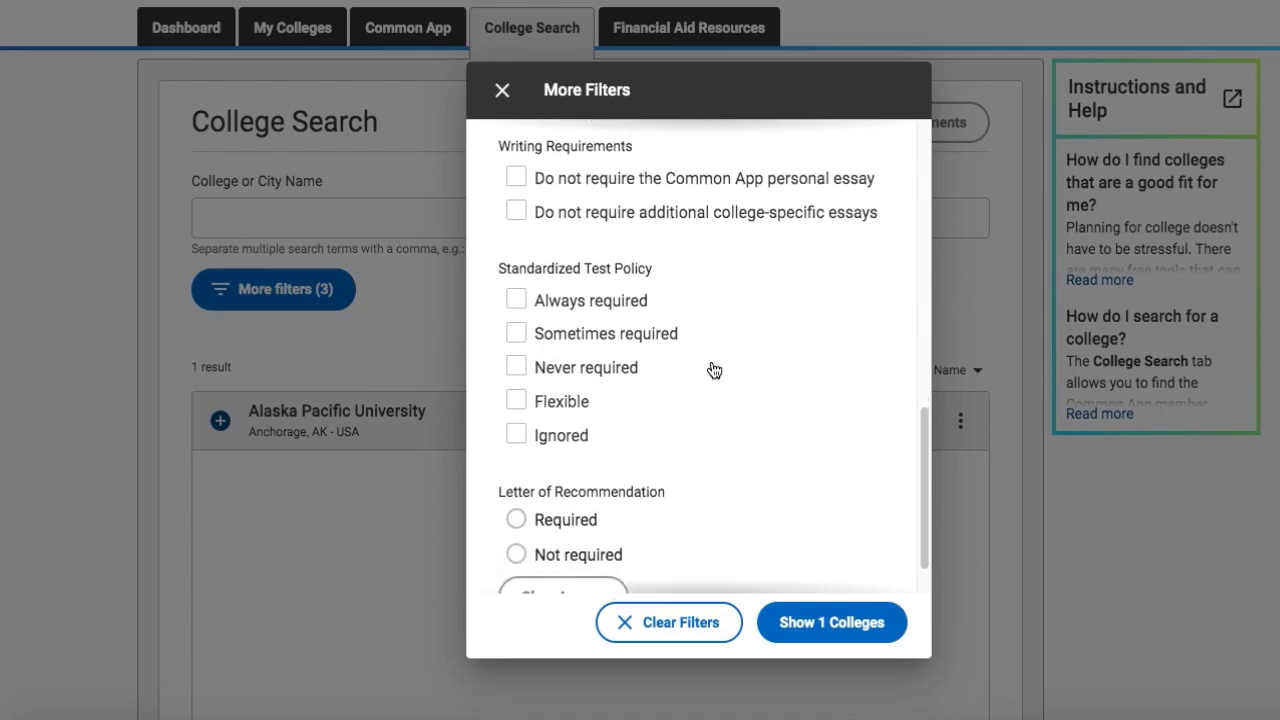
click(823, 628)
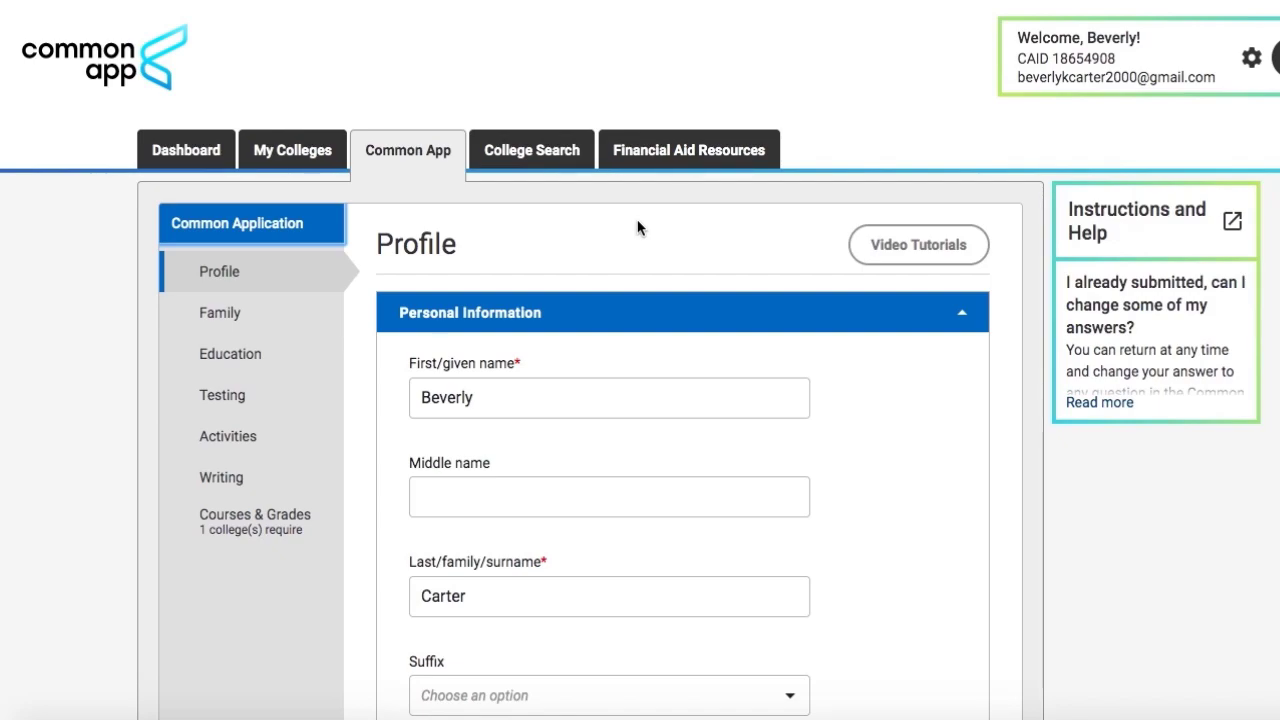
In the Common App's Activities section, set Activity 1's type to Robotics and look over its participation fields
click(240, 439)
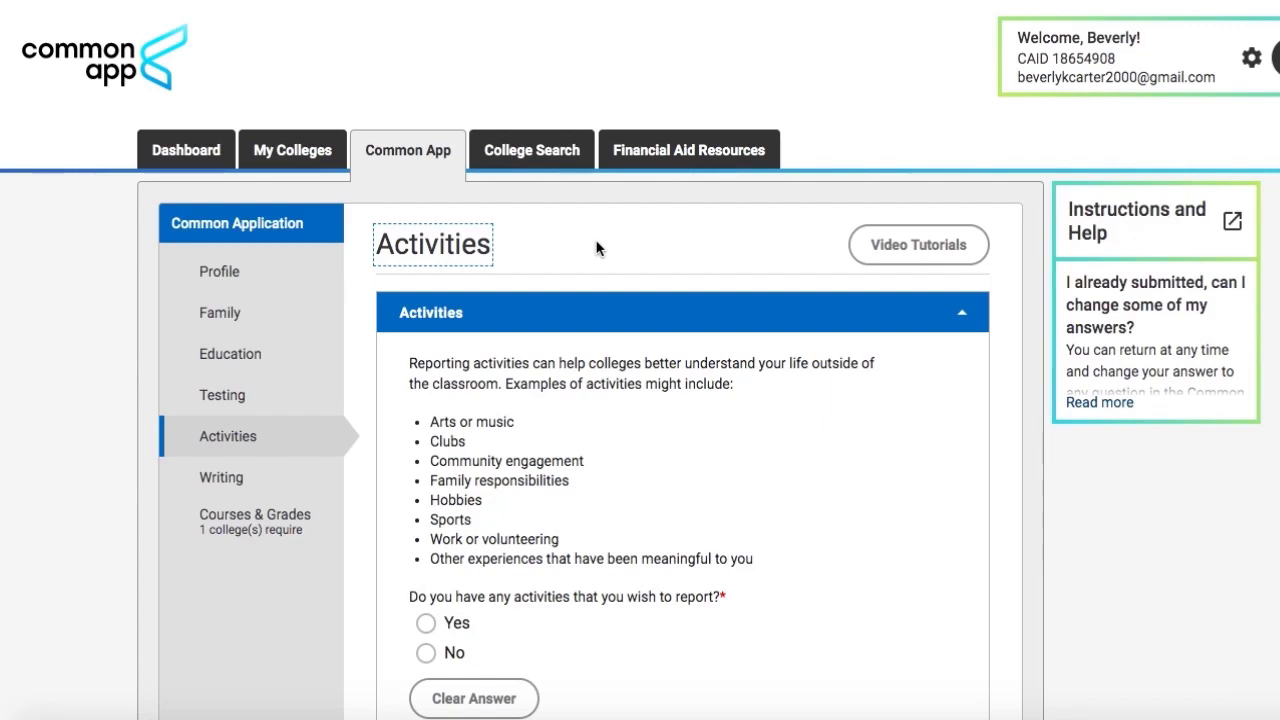
scroll(597, 248, down, 3)
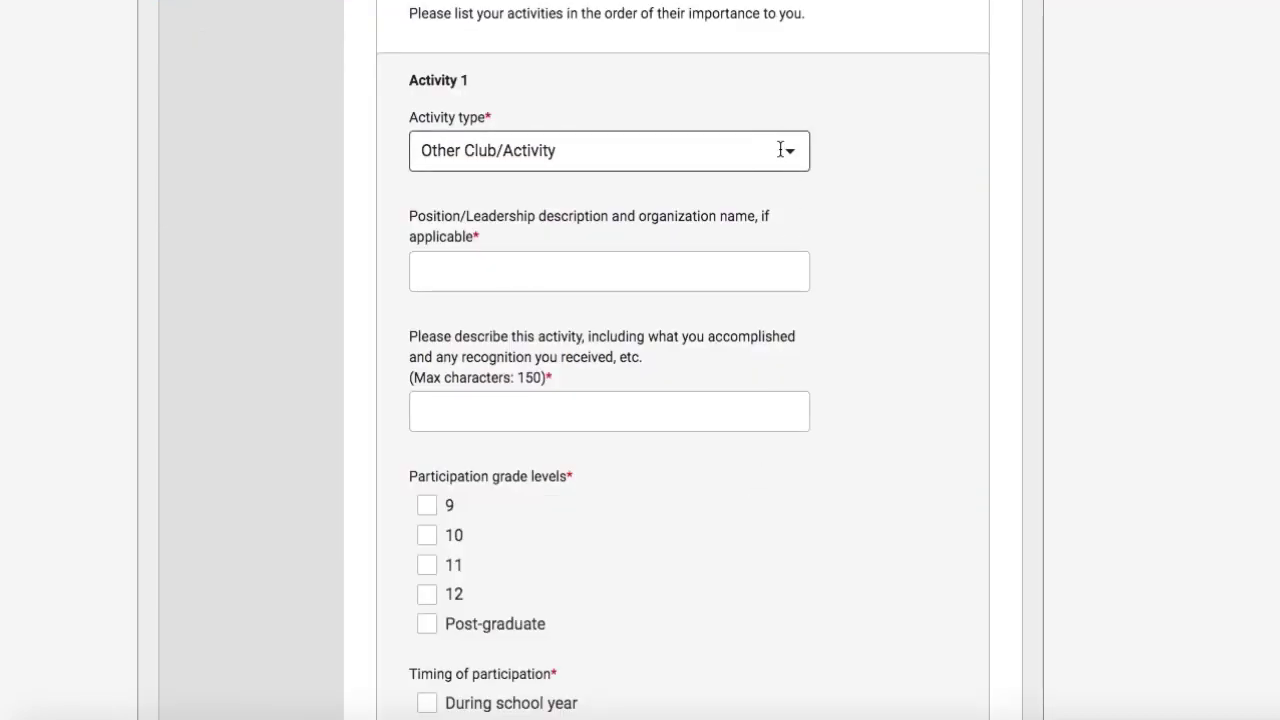
click(791, 152)
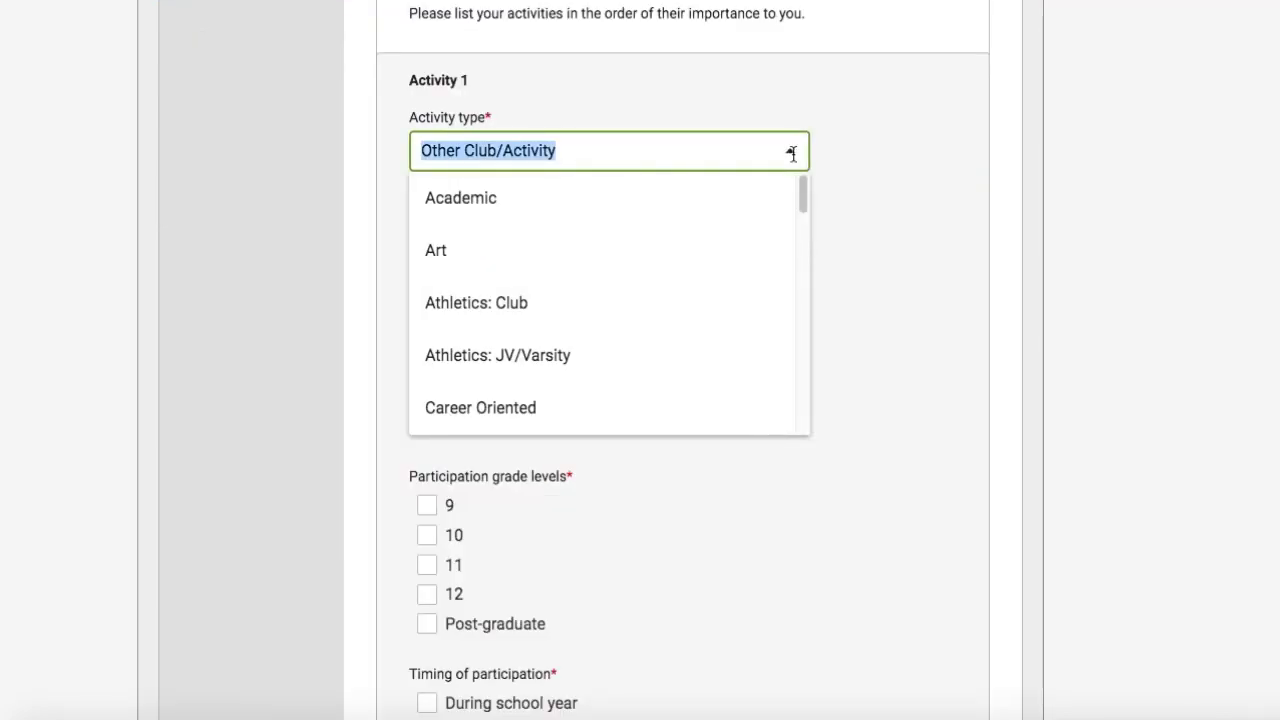
key(Right)
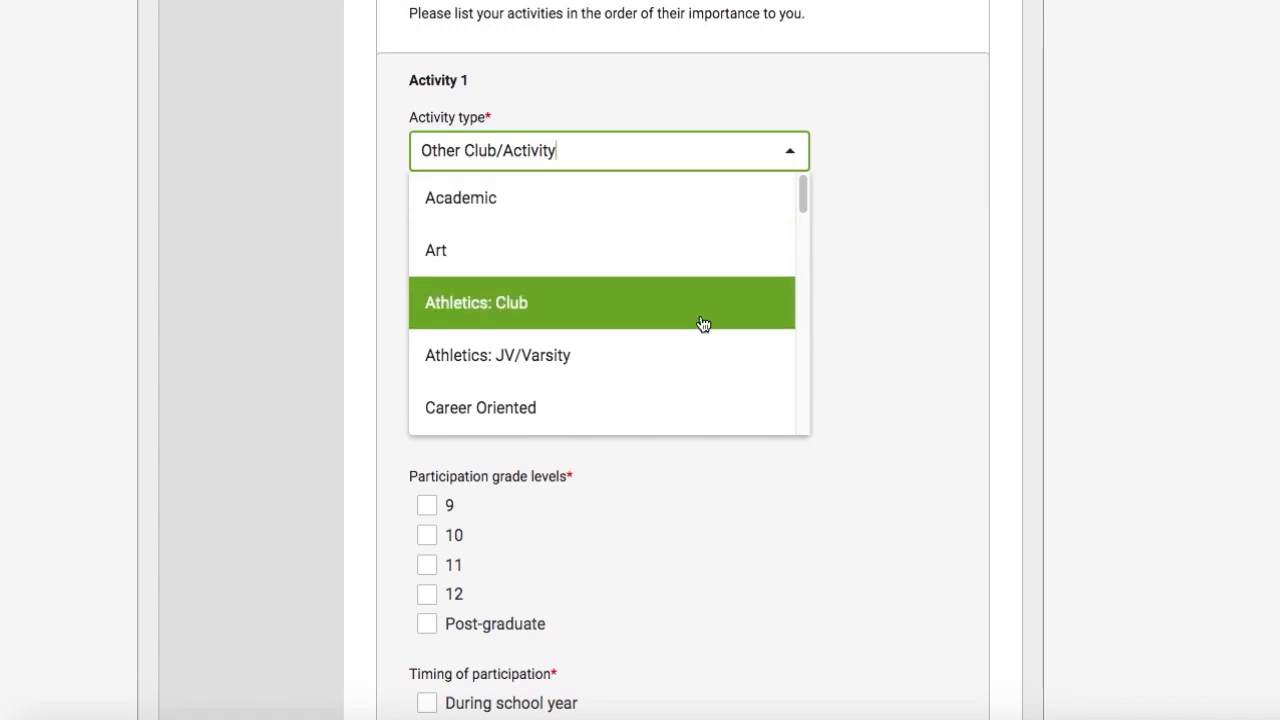
scroll(700, 328, down, 5)
scroll(701, 331, down, 10)
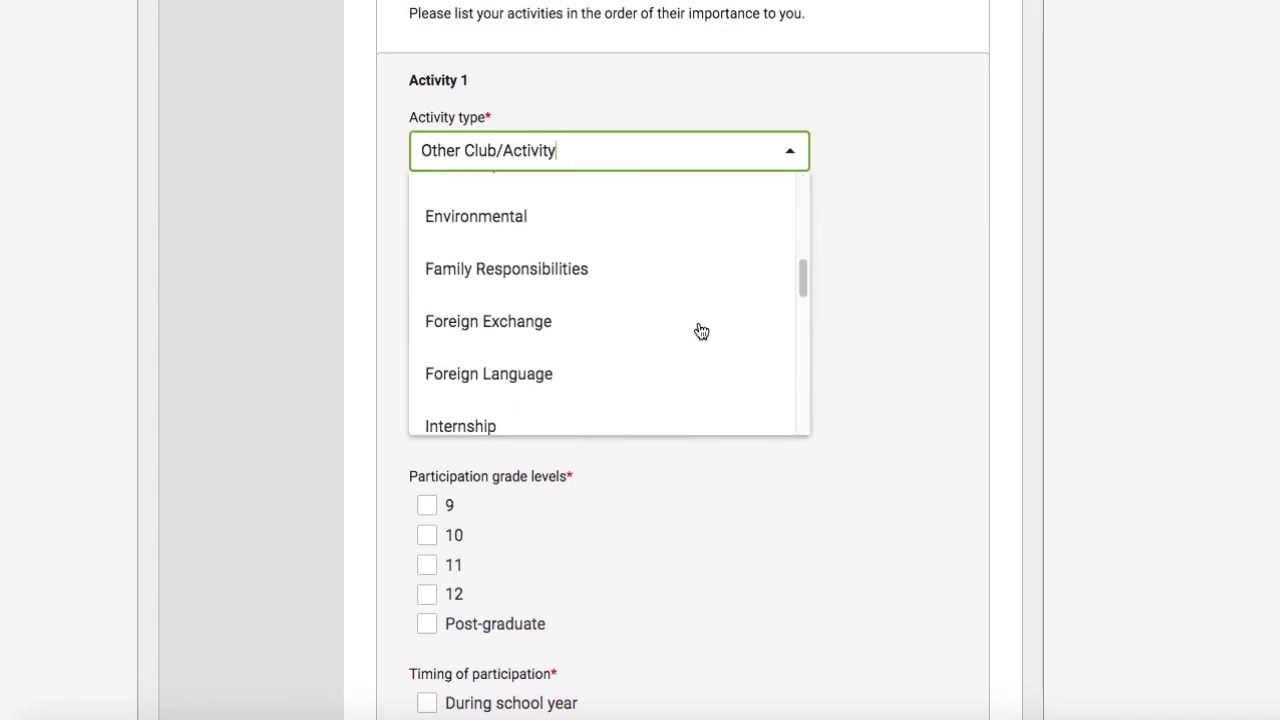
scroll(701, 331, down, 3)
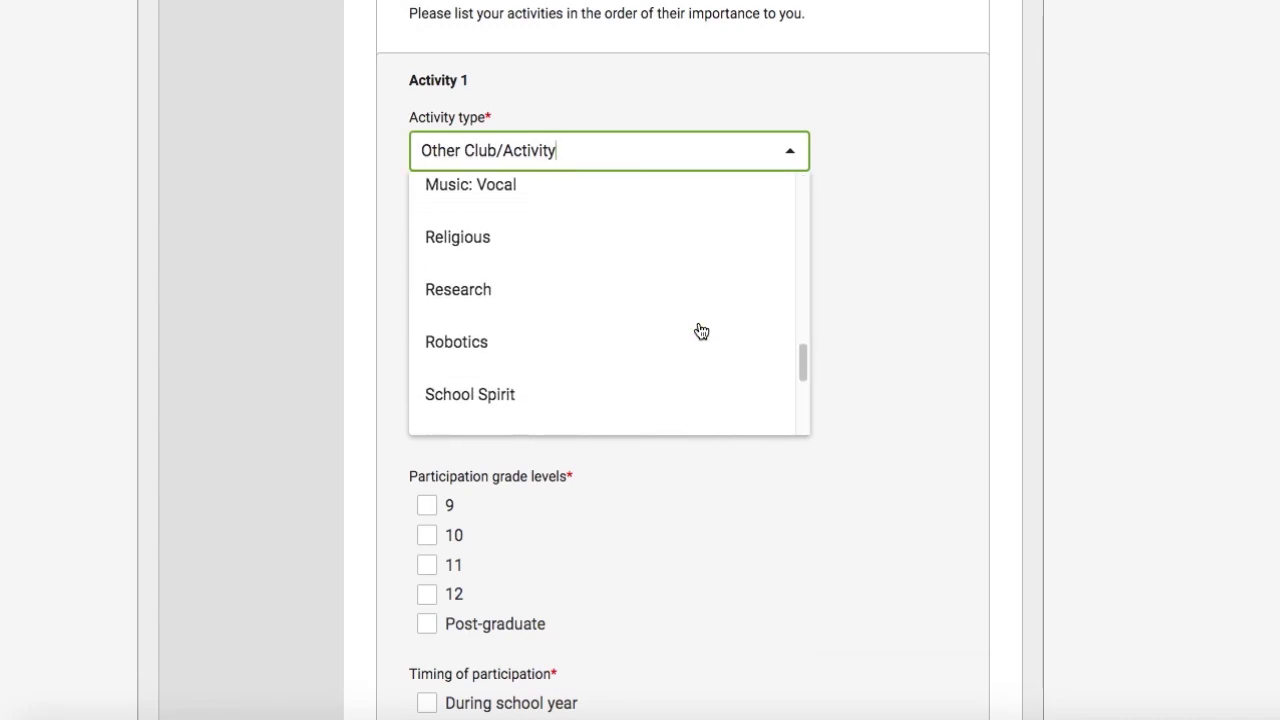
click(528, 275)
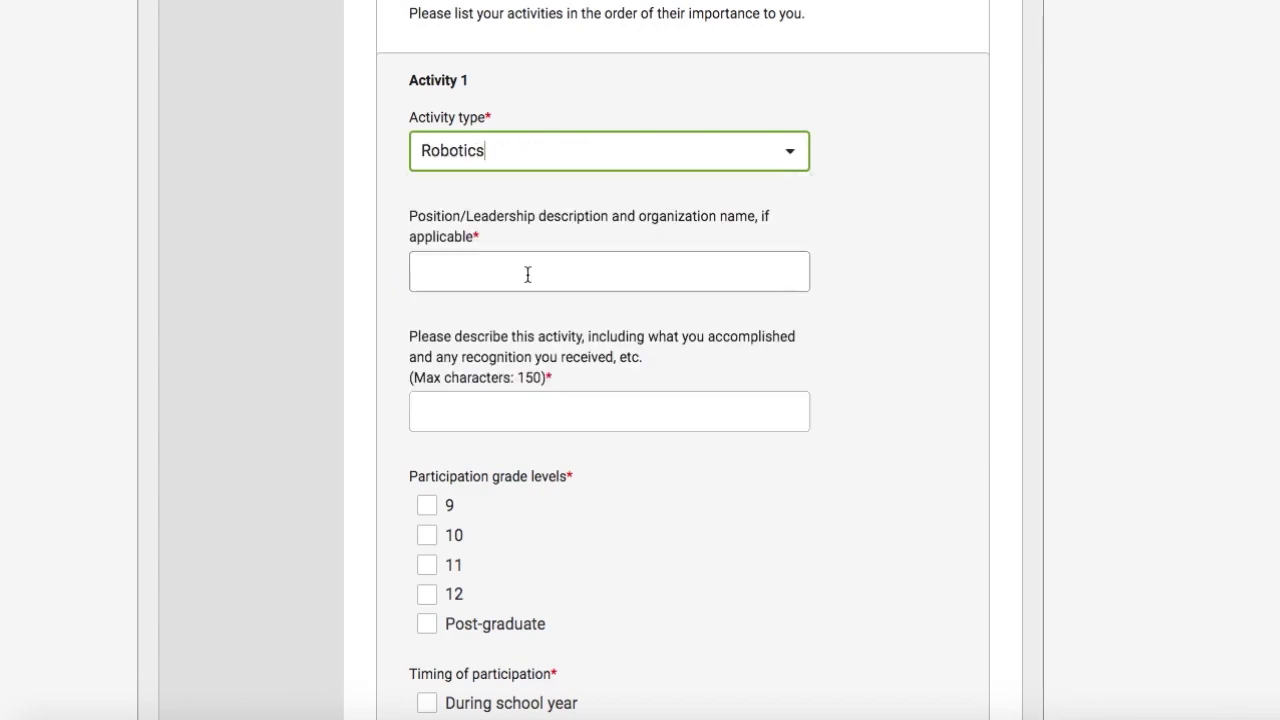
click(1004, 409)
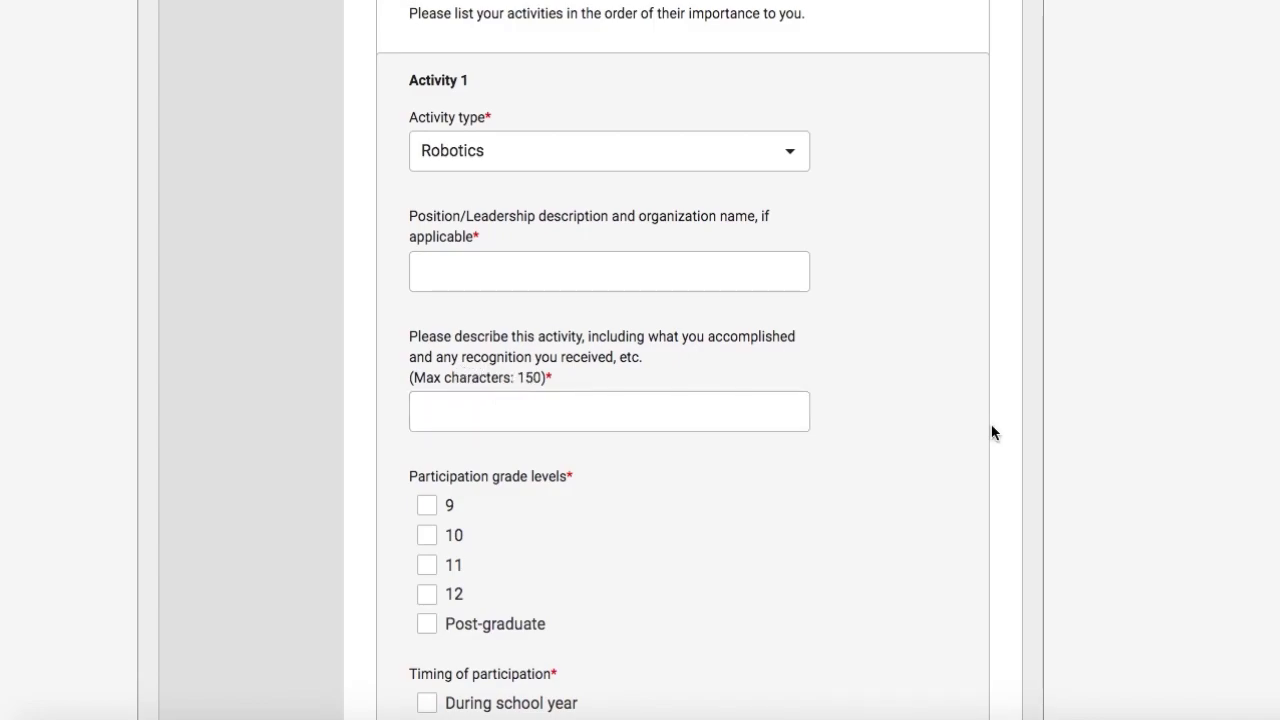
scroll(991, 425, down, 5)
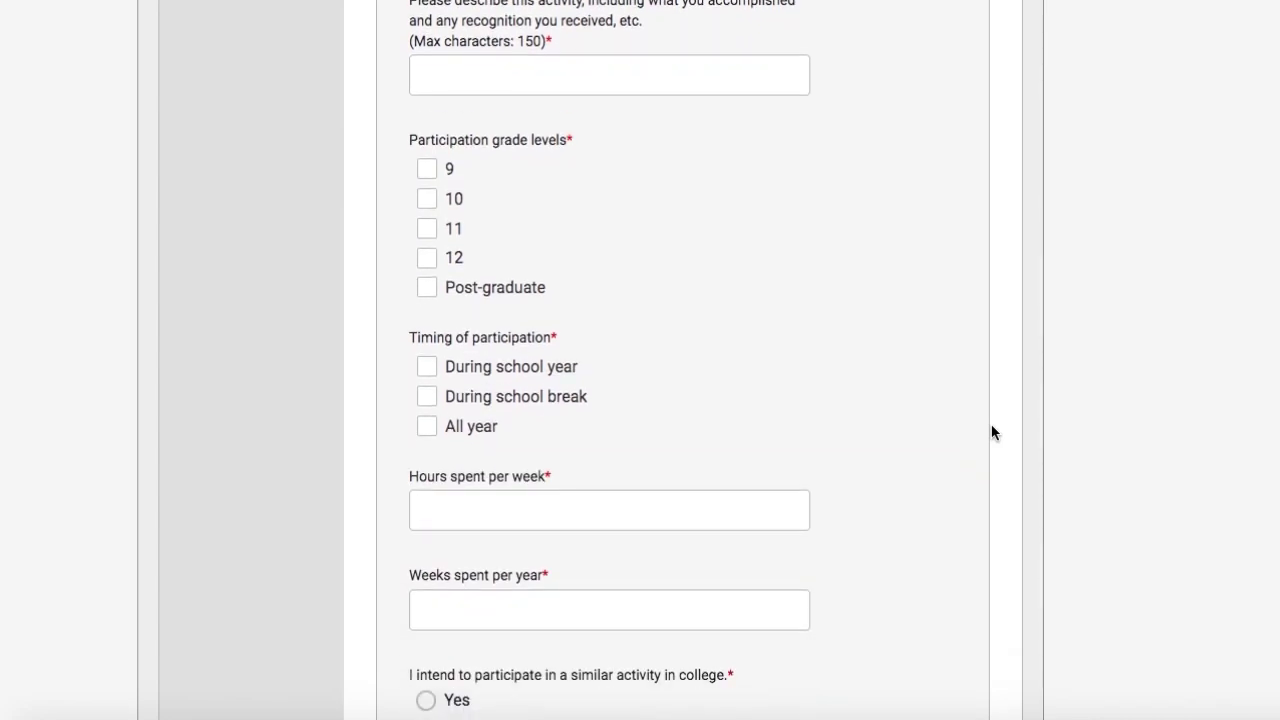
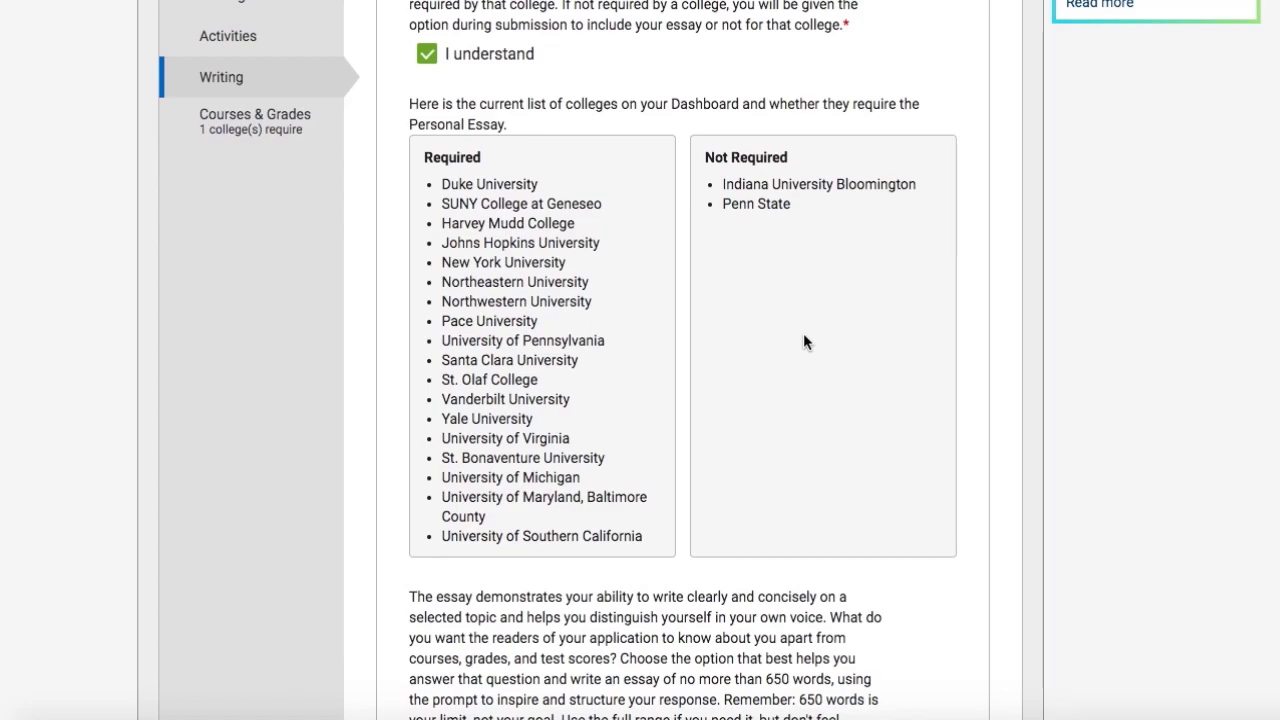
Review the Personal Essay requirements and choose the essay prompt "Describe a problem you've solved or a problem you'd like to solve"
scroll(803, 333, down, 3)
scroll(803, 333, down, 3)
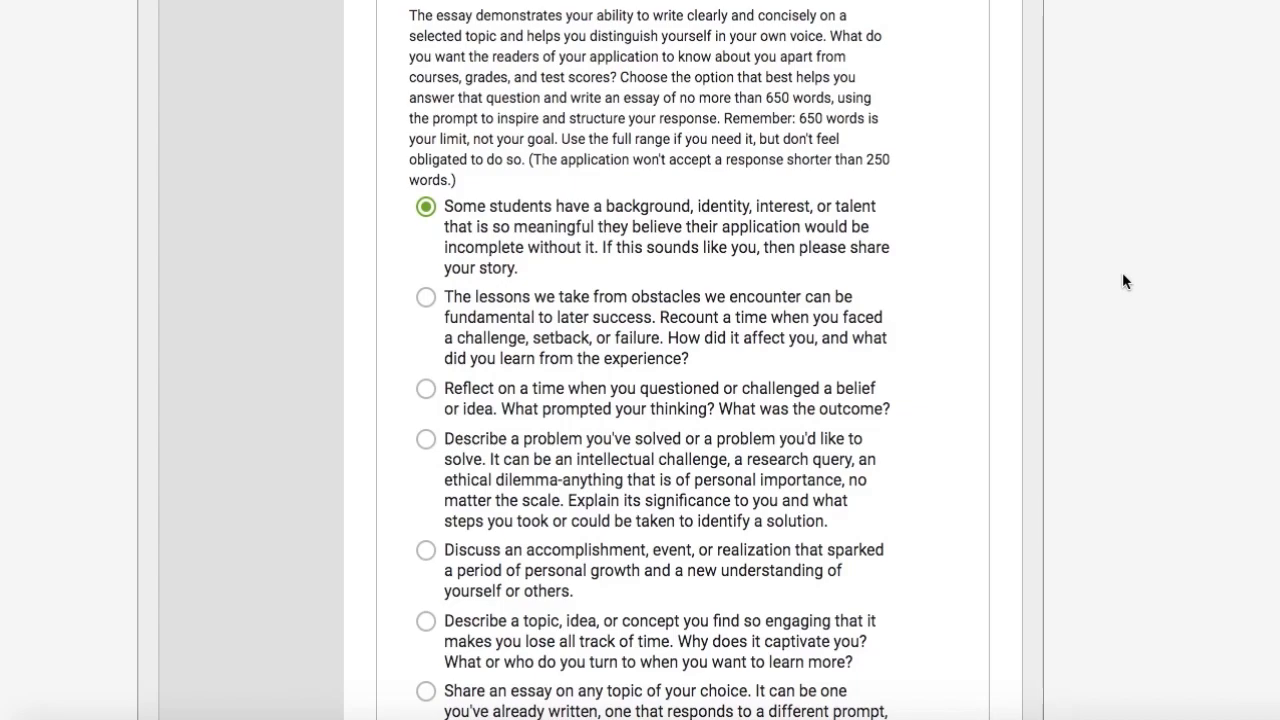
scroll(1123, 274, down, 1)
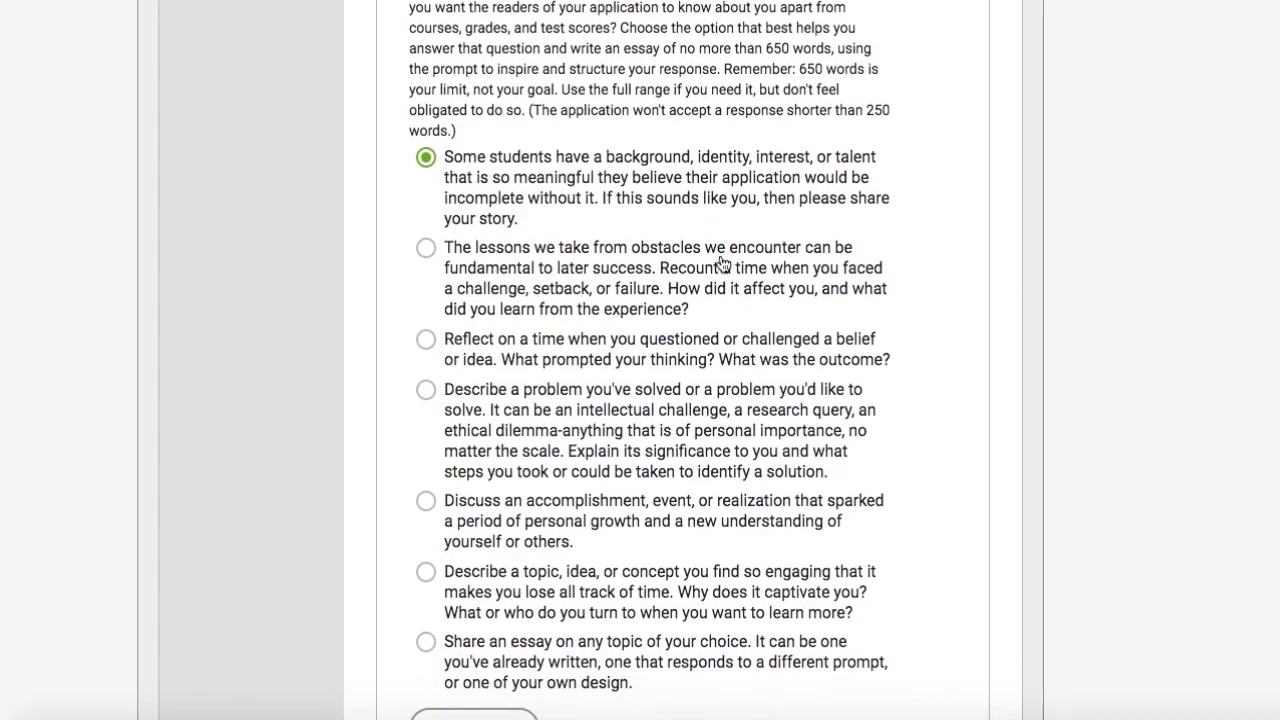
click(709, 262)
click(660, 358)
click(630, 462)
scroll(628, 478, down, 1)
scroll(628, 480, down, 5)
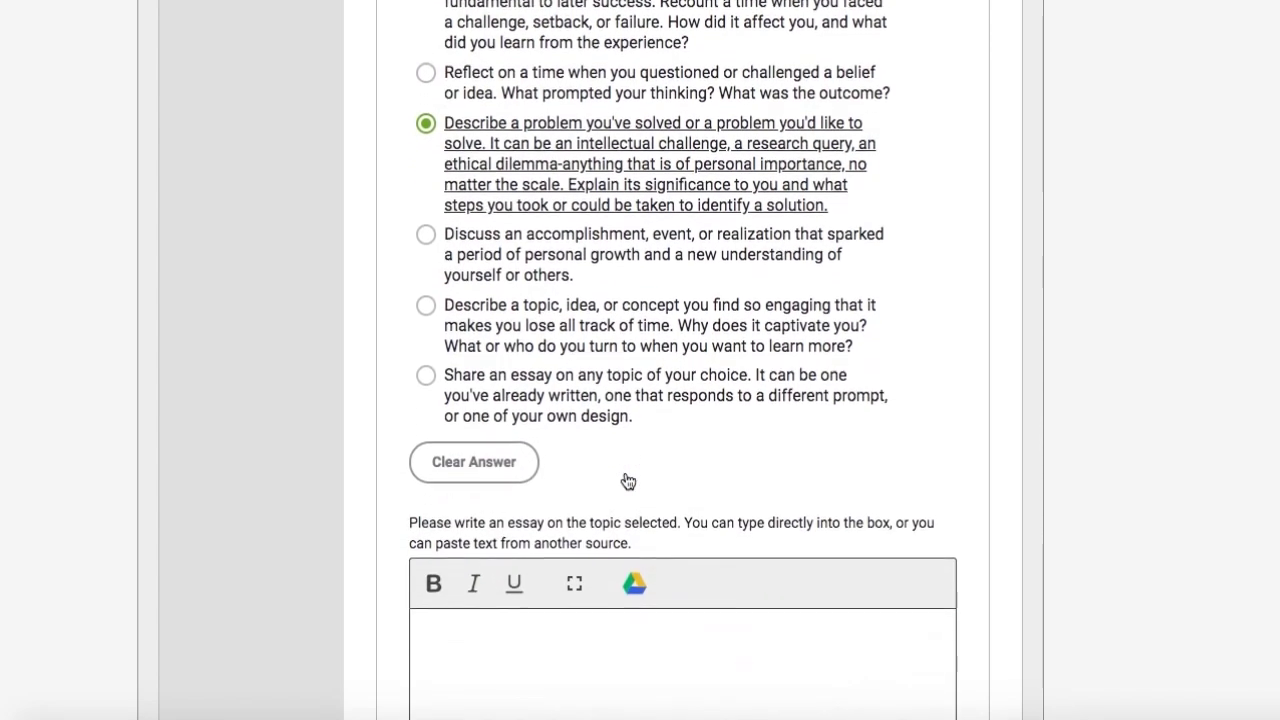
Go to the personal essay box and review the Additional Information section of Writing
scroll(628, 482, down, 1)
click(619, 397)
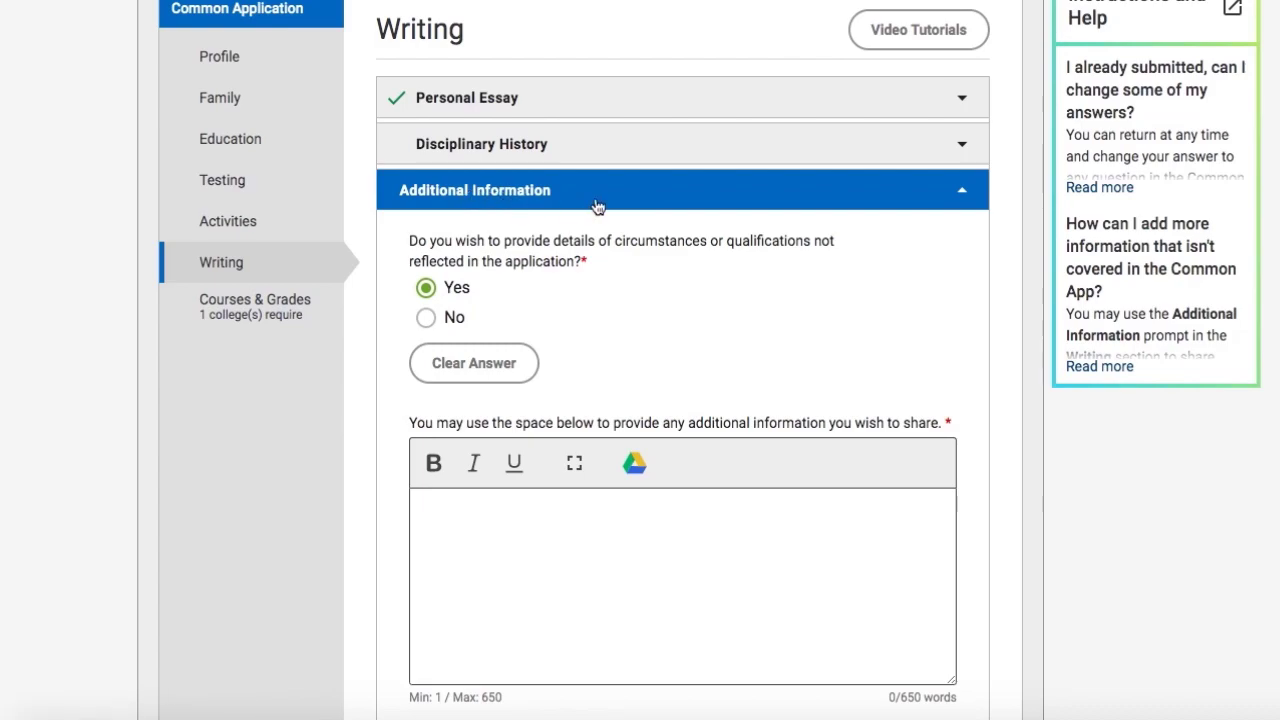
scroll(939, 421, down, 1)
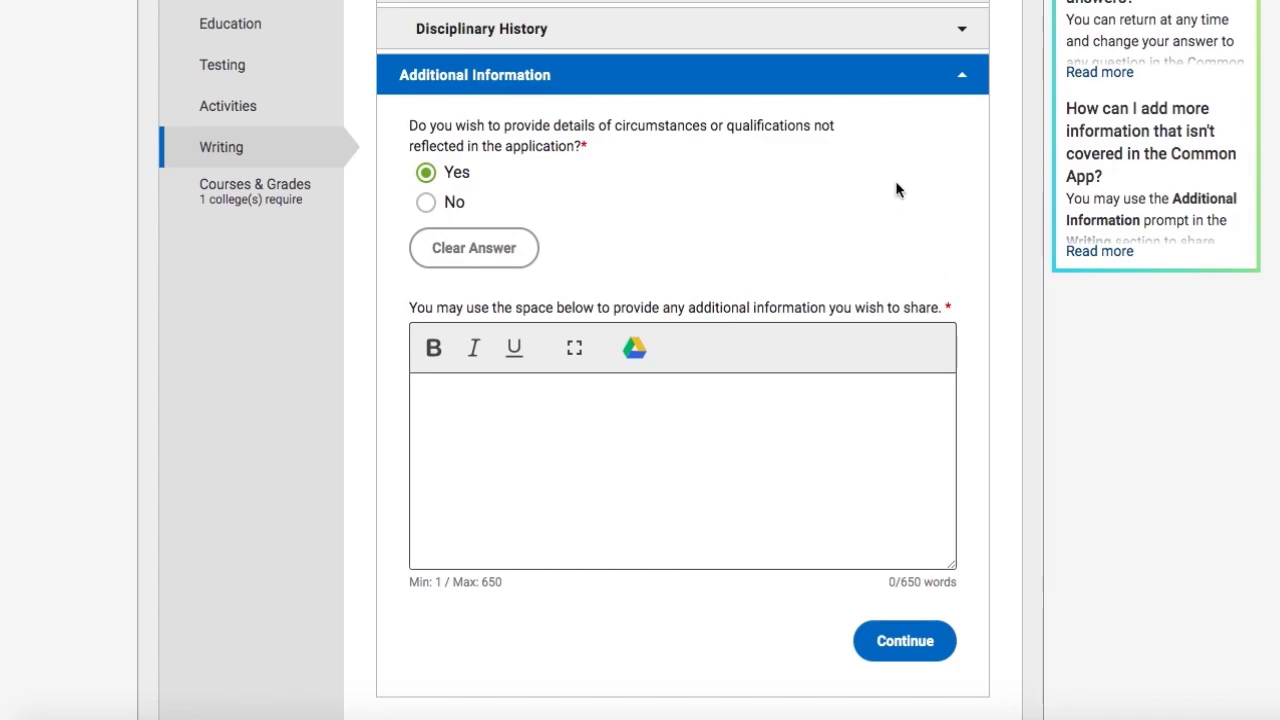
scroll(896, 190, up, 3)
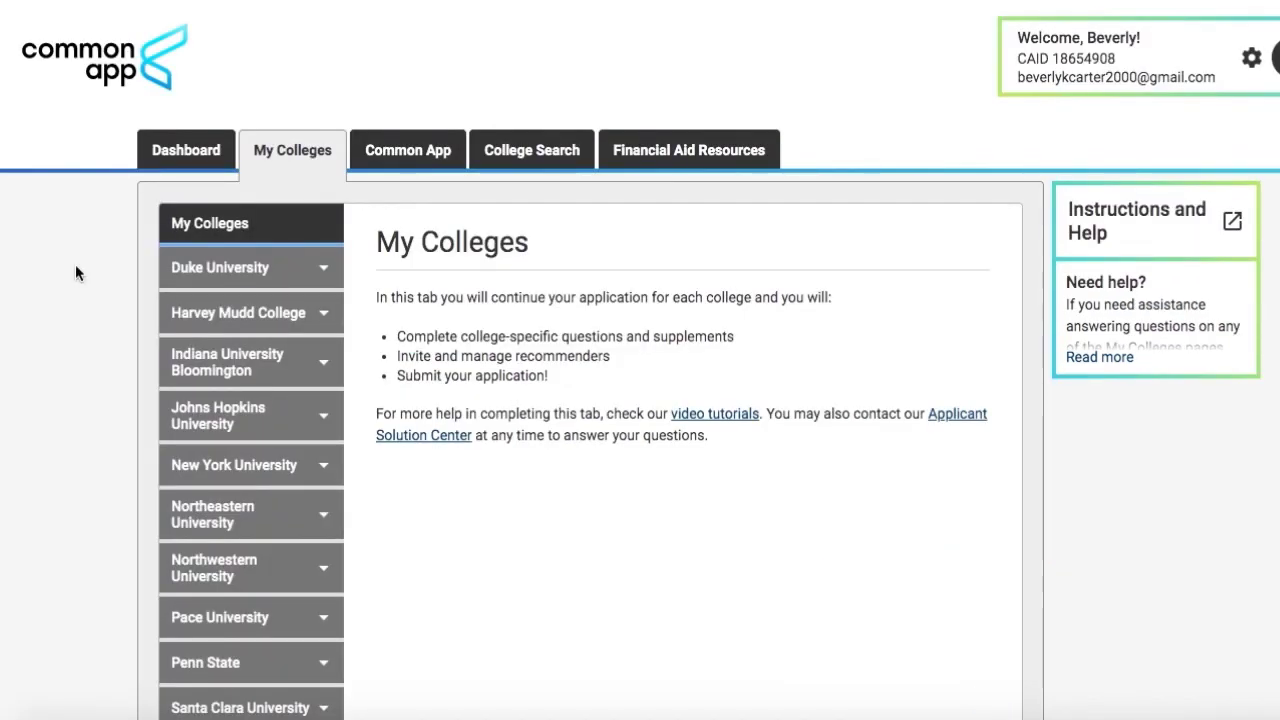
Open Duke University's College Information and review its deadlines, fees, test policy and recommendation requirements
click(194, 272)
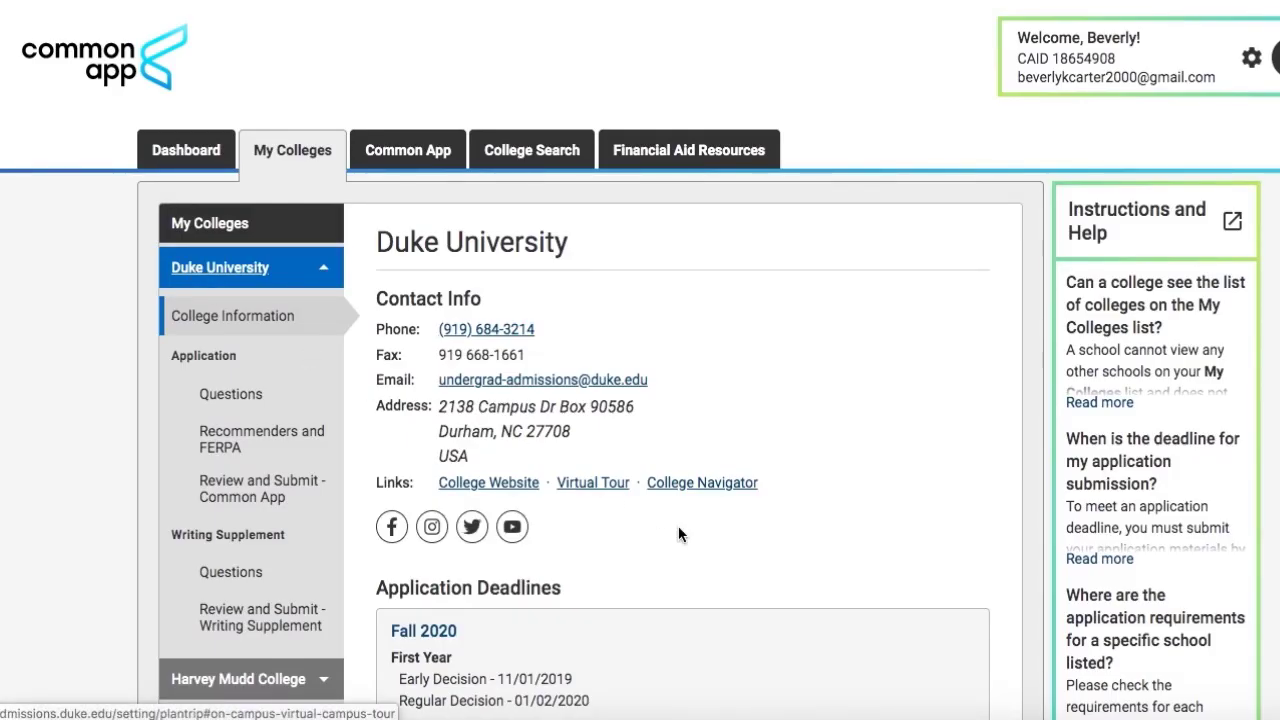
scroll(678, 526, down, 6)
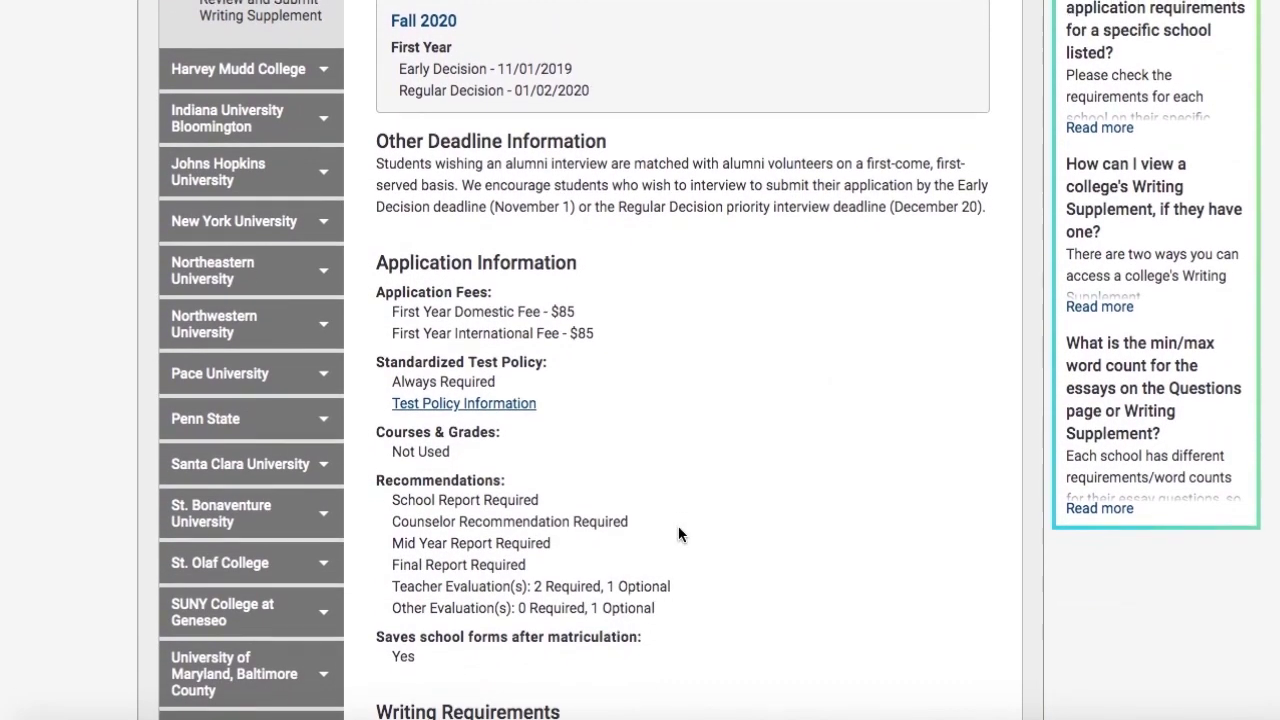
scroll(678, 526, up, 6)
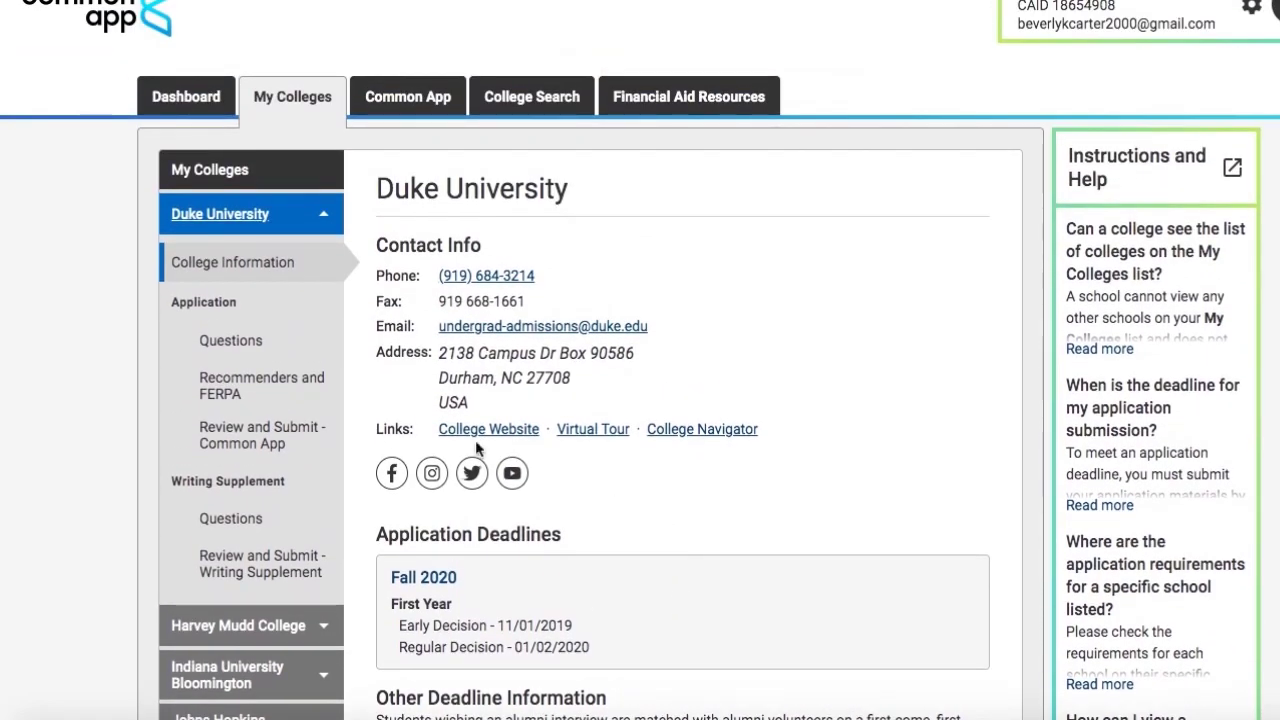
Open Duke University's application Questions, look through the General questions and expand the Writing section
click(257, 341)
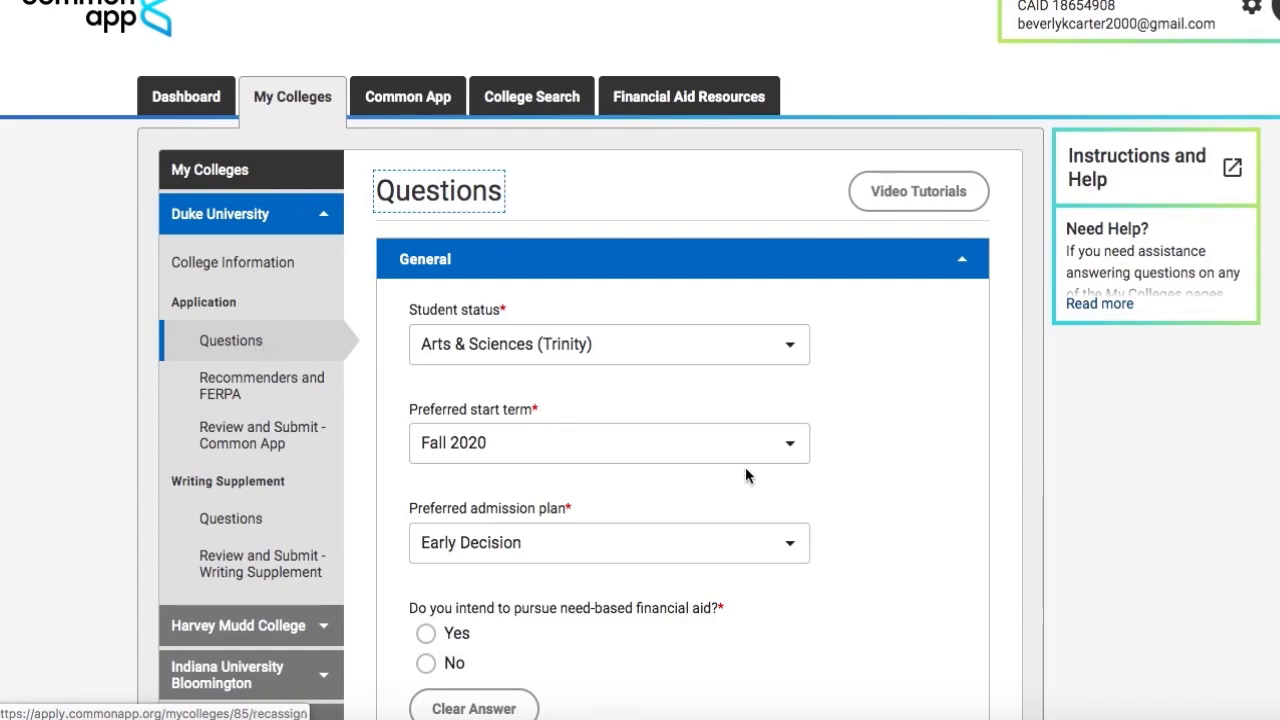
scroll(745, 467, down, 5)
scroll(746, 474, down, 4)
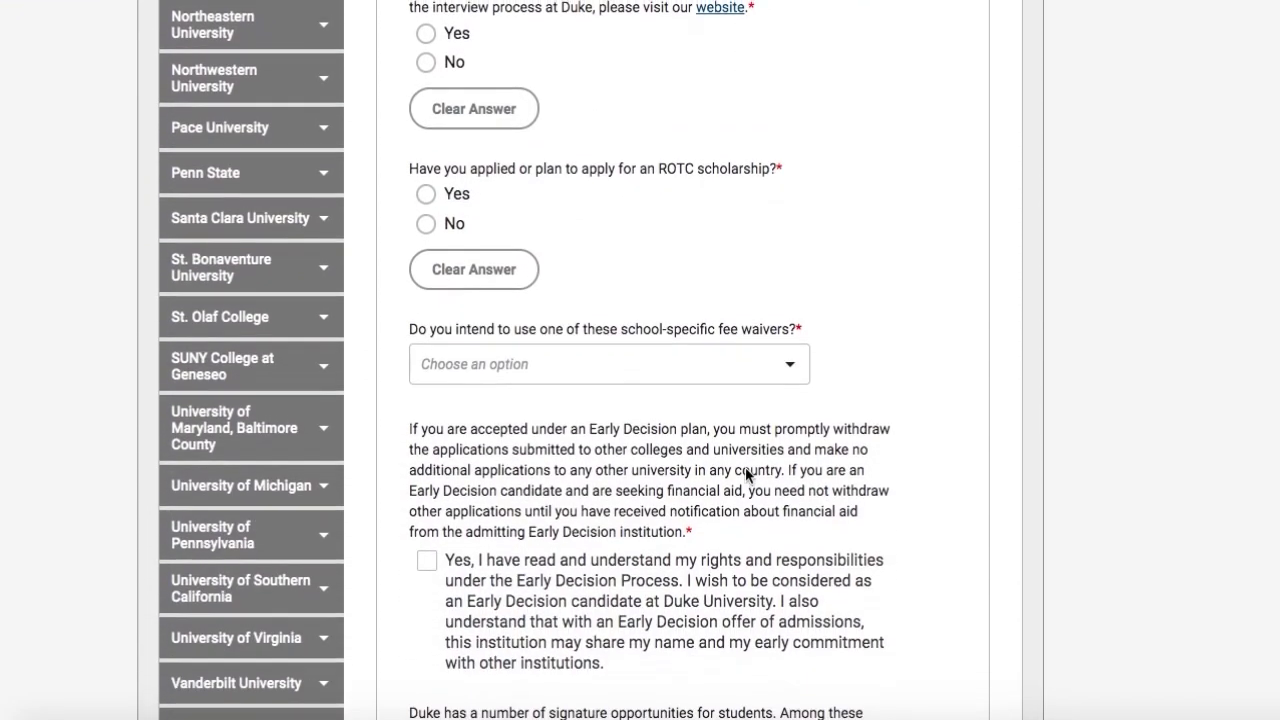
scroll(745, 474, up, 8)
scroll(745, 467, down, 12)
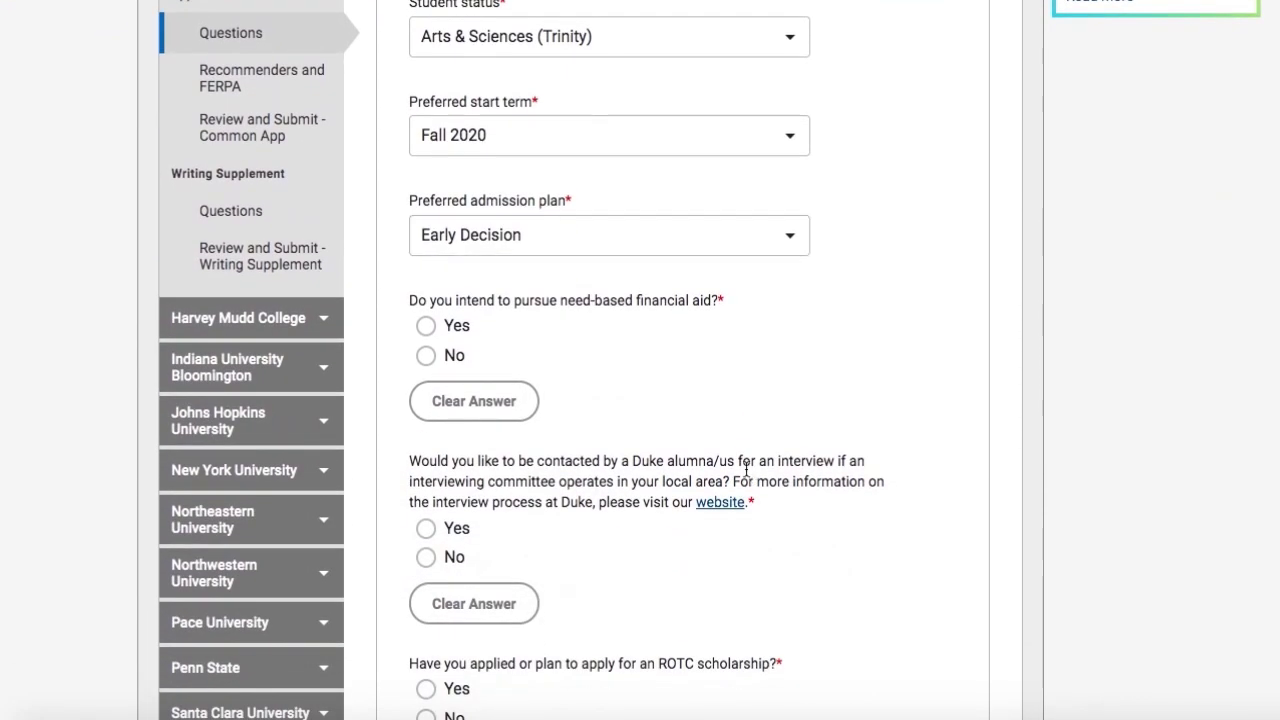
scroll(746, 468, down, 12)
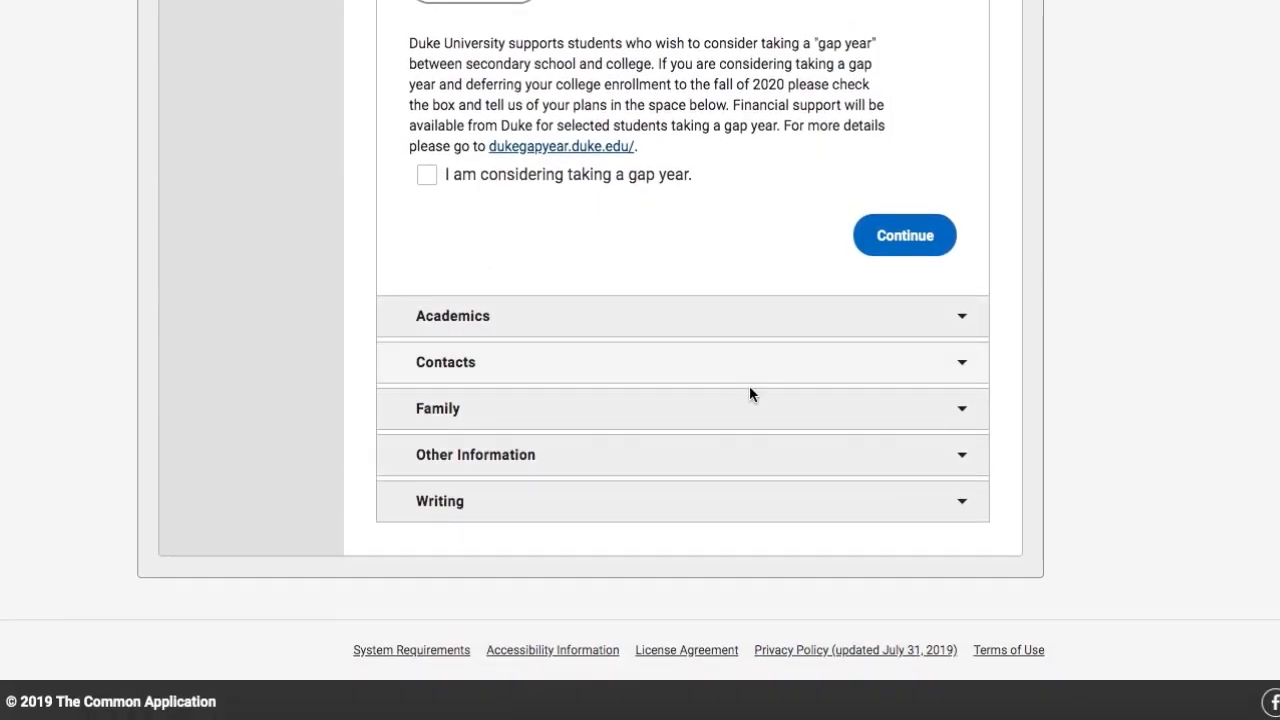
click(742, 504)
Open Duke's Writing Supplement questions and examine the Trinity College of Arts and Sciences prompt and its answer box
click(227, 386)
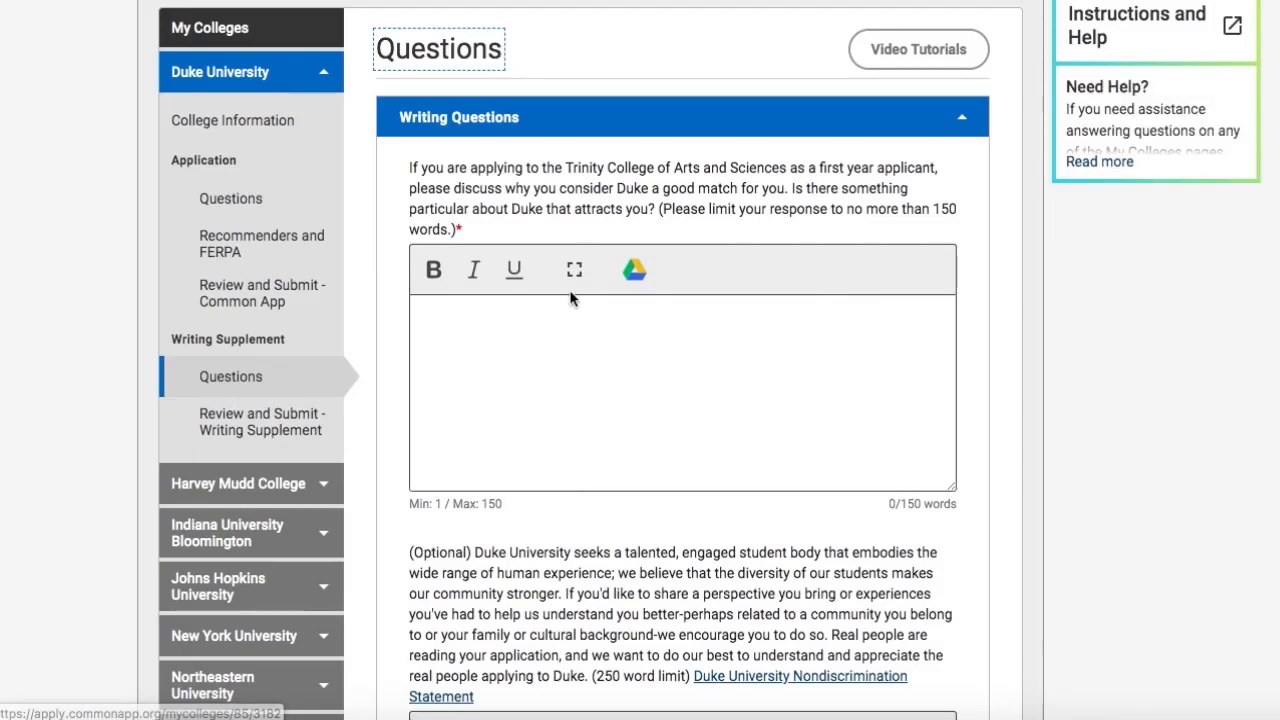
drag(569, 168, 790, 168)
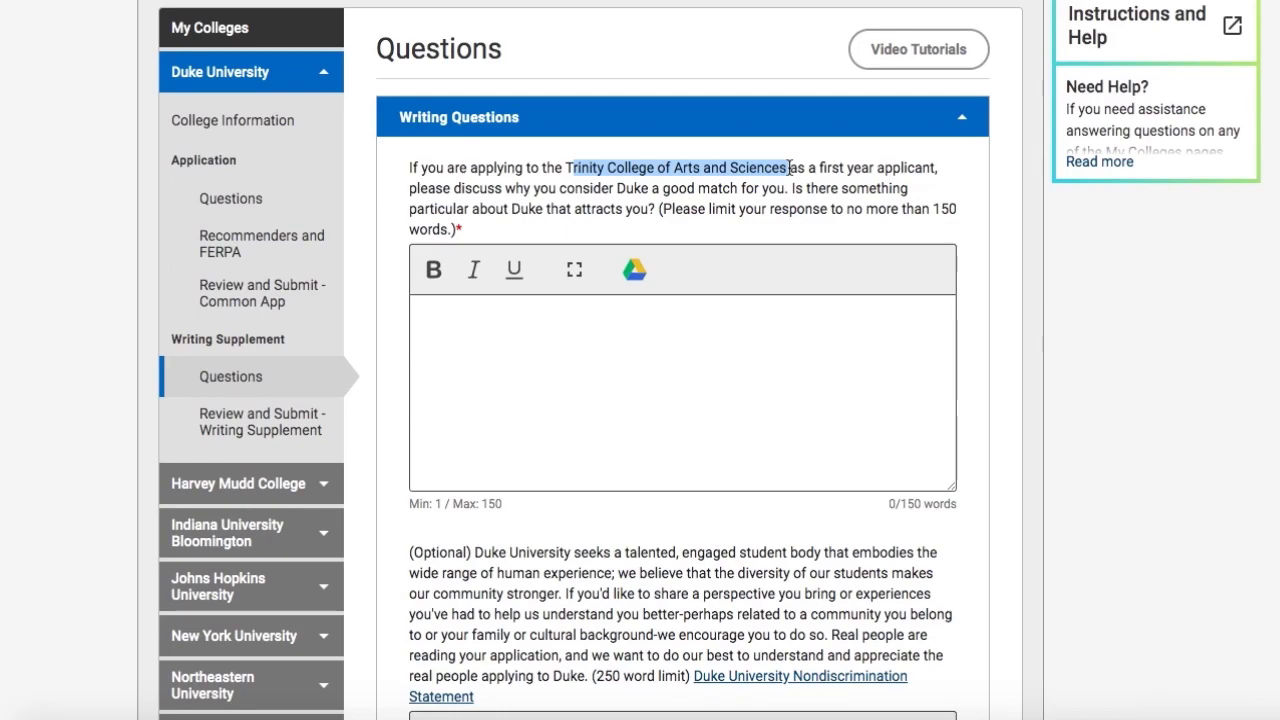
click(742, 168)
click(711, 316)
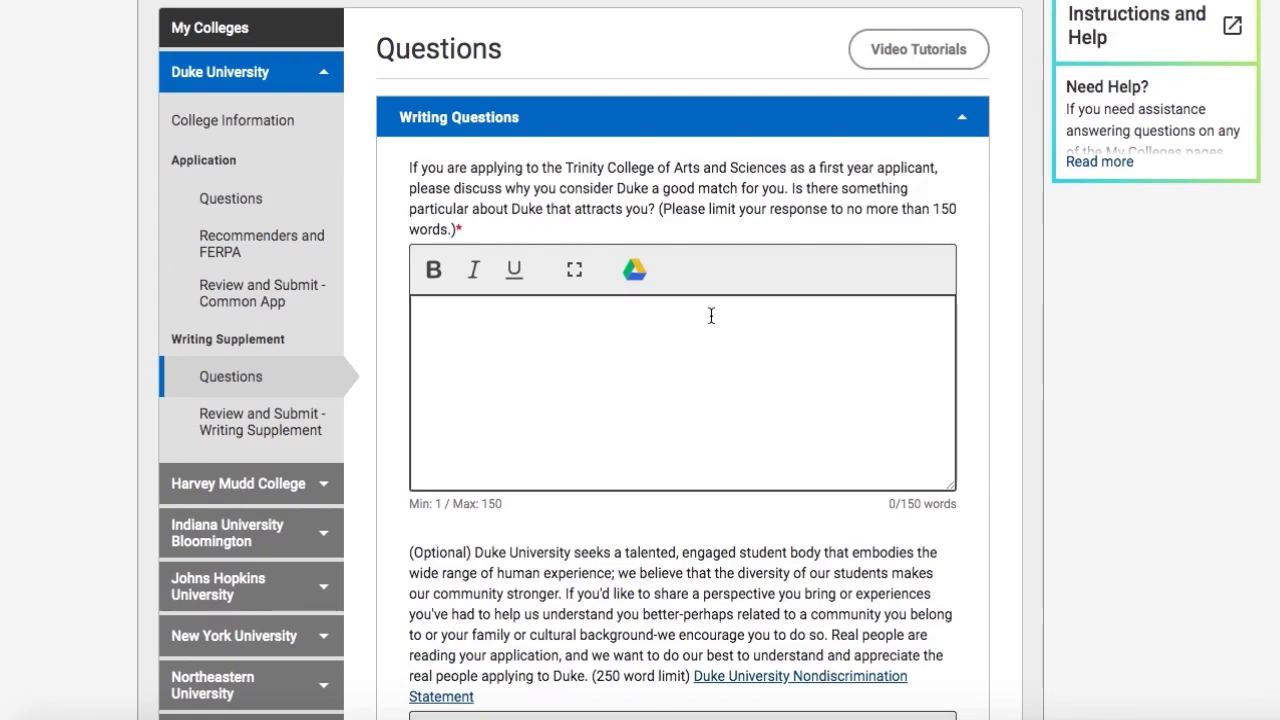
Examine Duke's optional essay prompts on community perspective and on LGBTQIA+ identity, including their answer boxes
scroll(711, 316, down, 4)
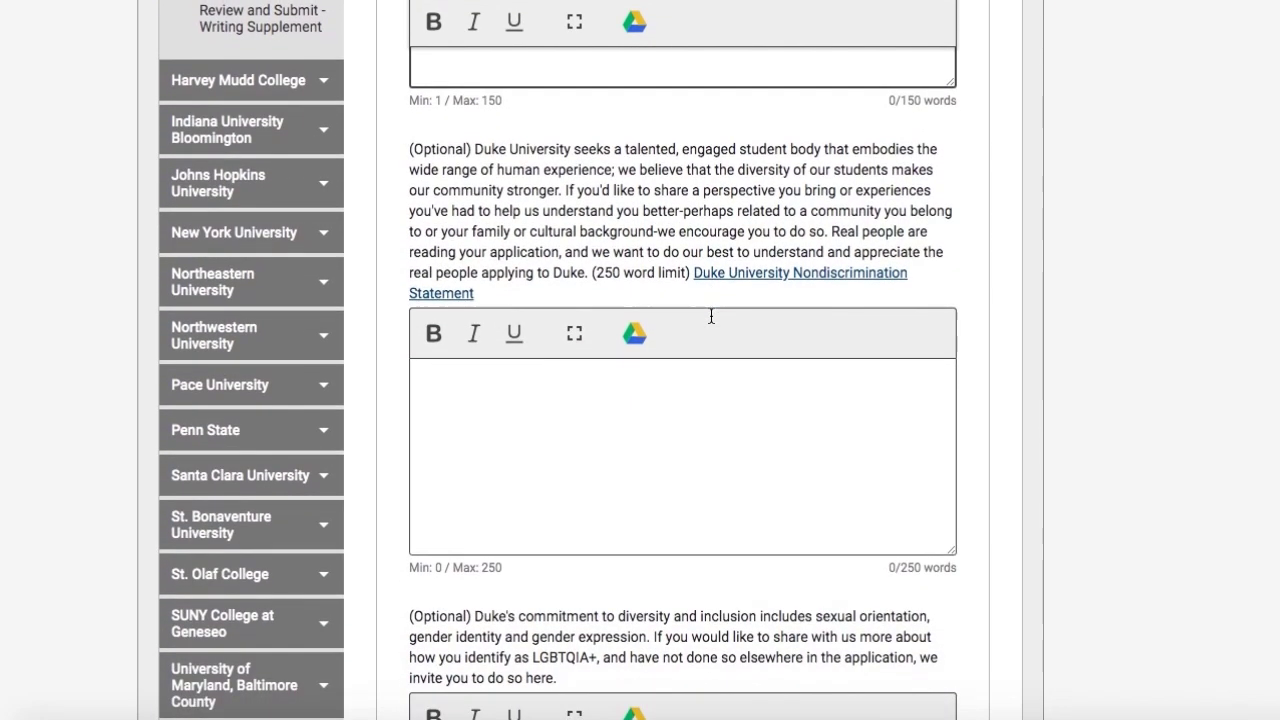
click(693, 450)
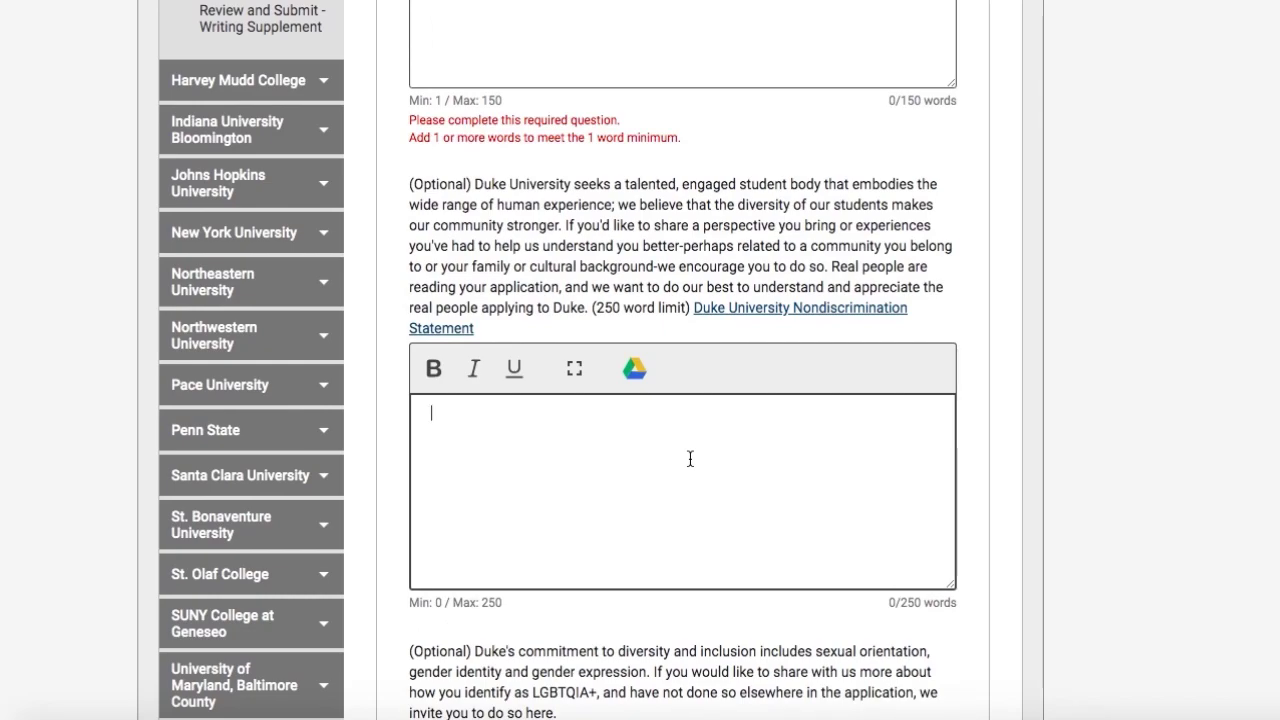
double_click(840, 247)
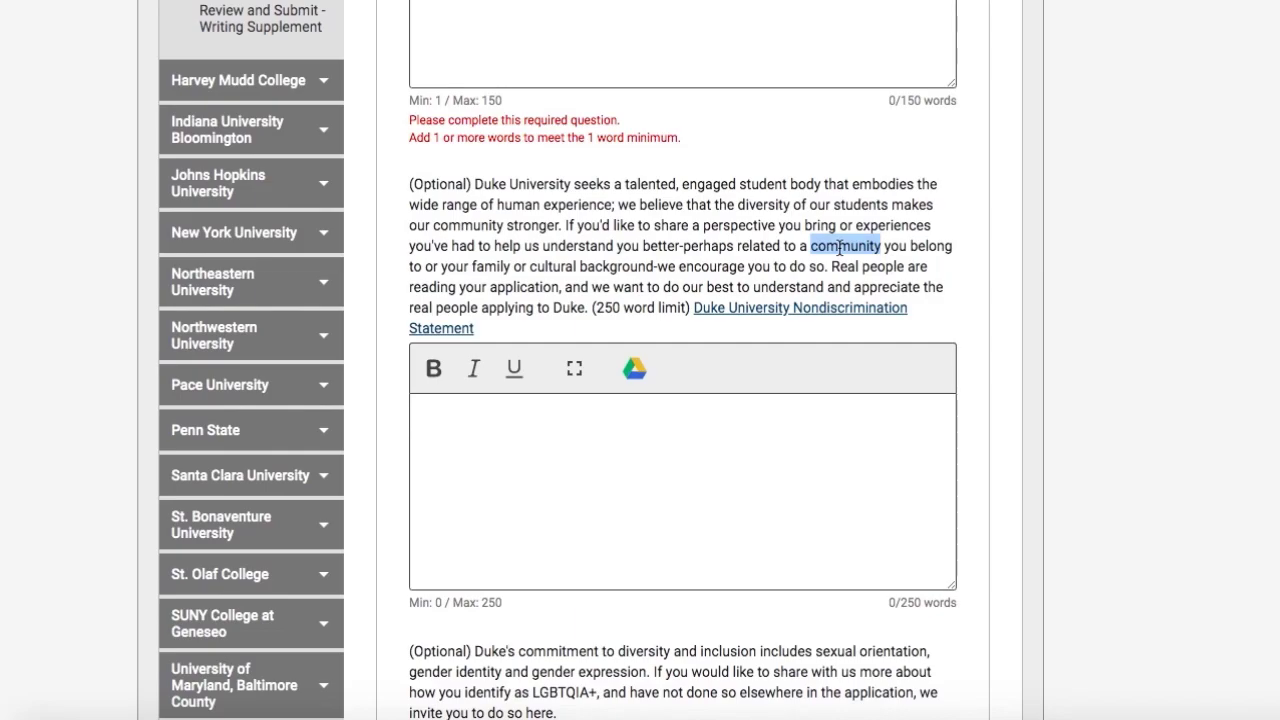
scroll(839, 247, down, 2)
scroll(839, 248, down, 3)
click(769, 445)
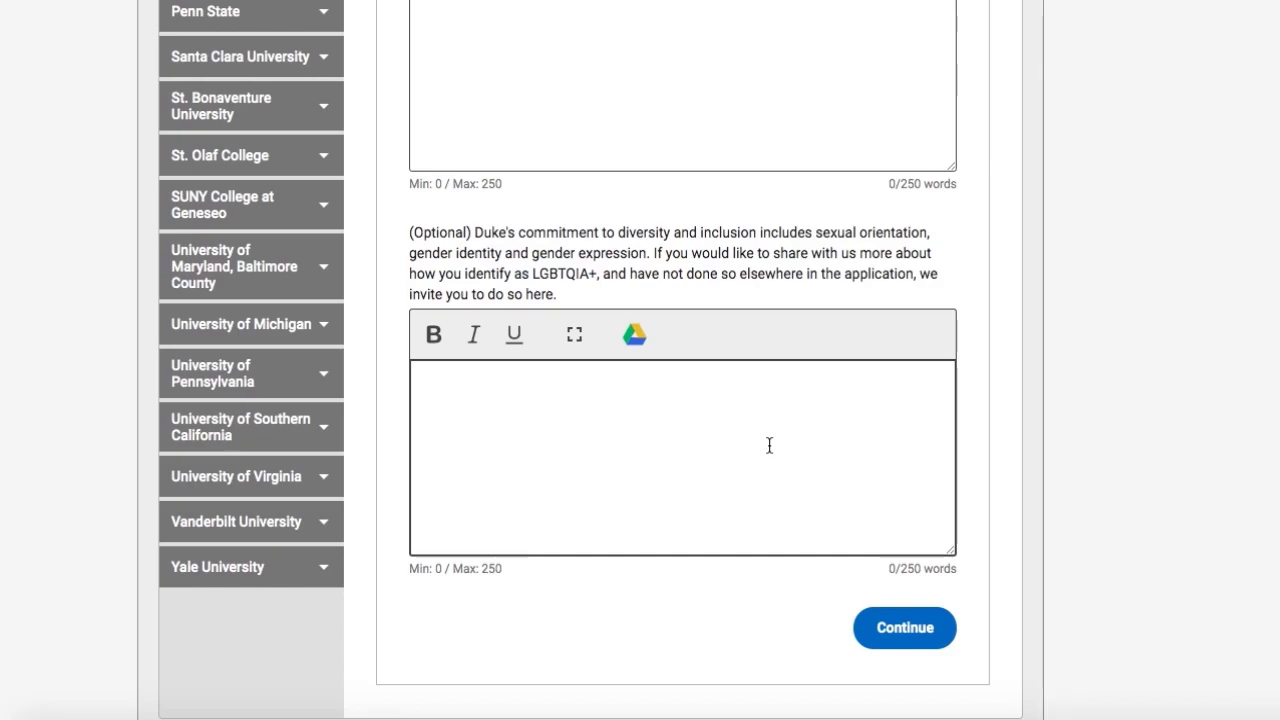
Review Vanderbilt University's writing requirements in its College Information and look through the General section of its application Questions
click(548, 273)
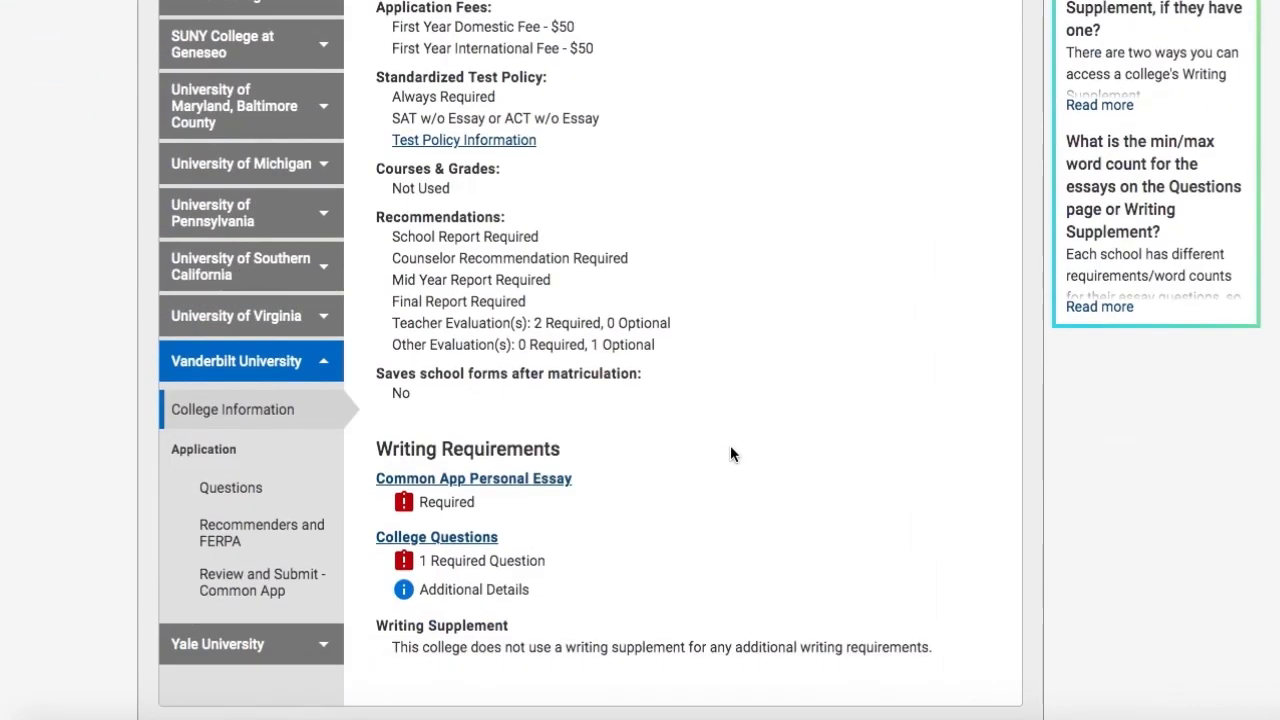
scroll(730, 453, down, 3)
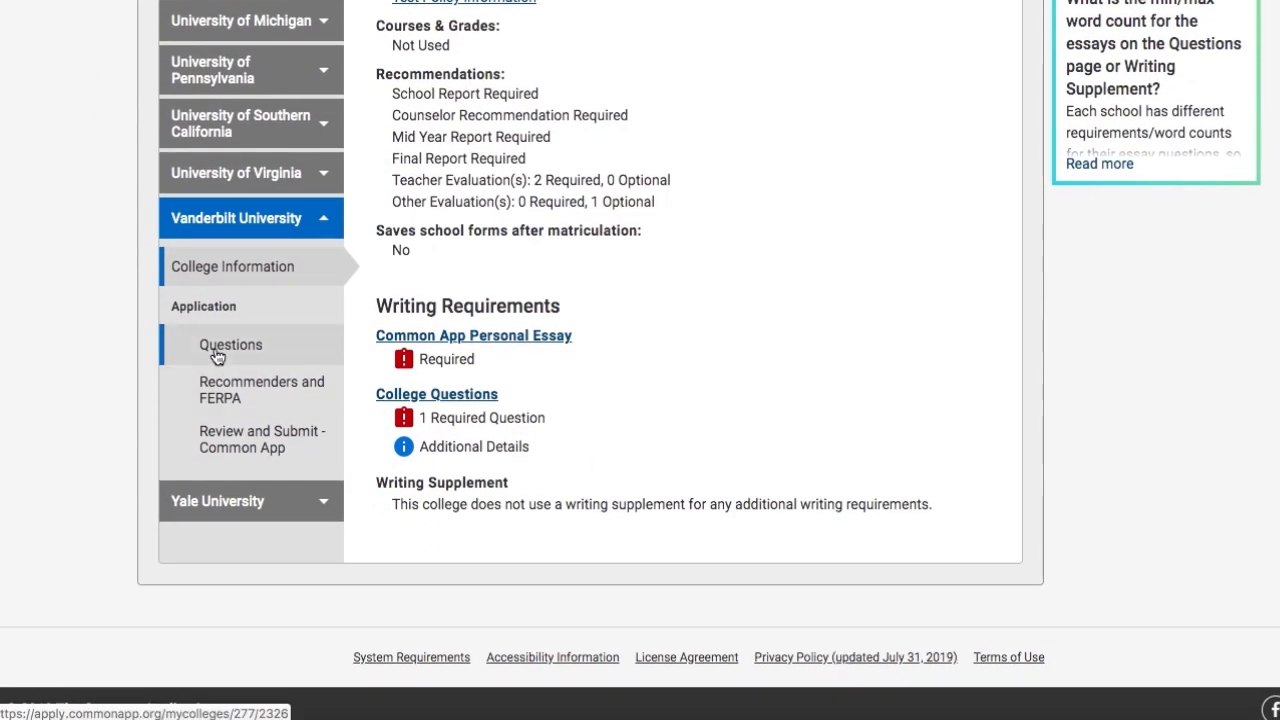
click(178, 355)
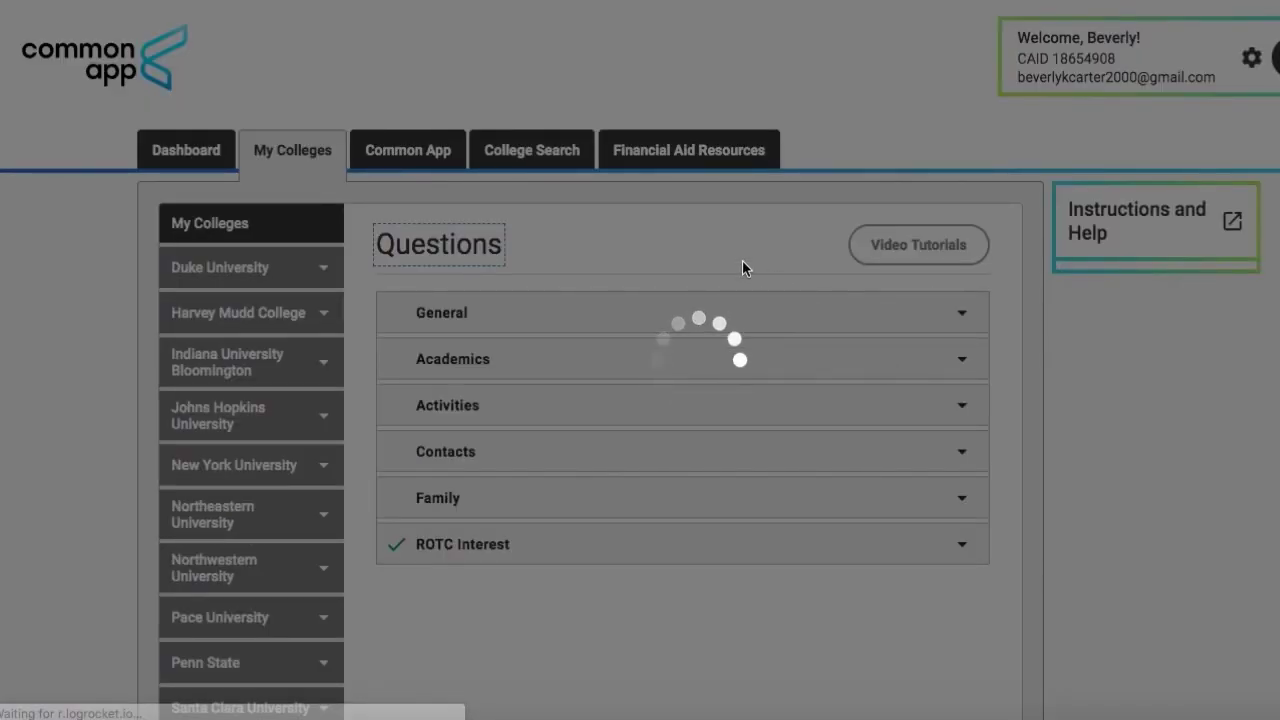
scroll(742, 268, down, 5)
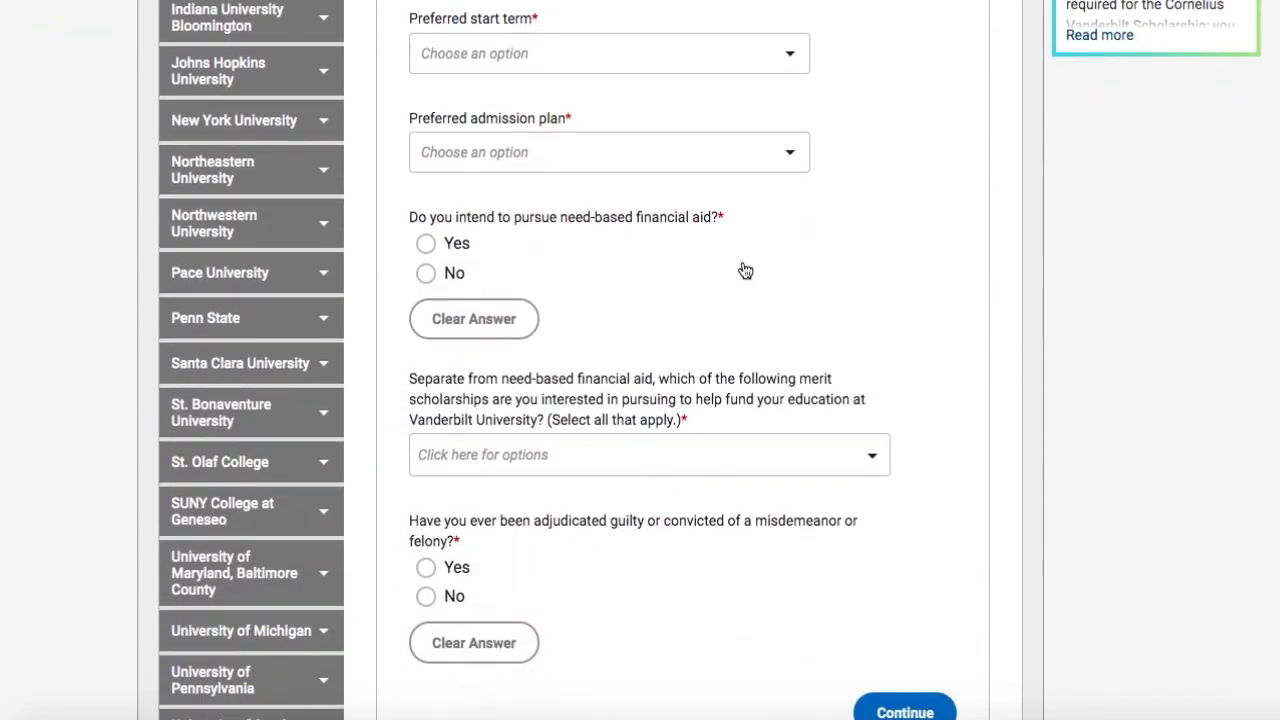
scroll(743, 266, down, 7)
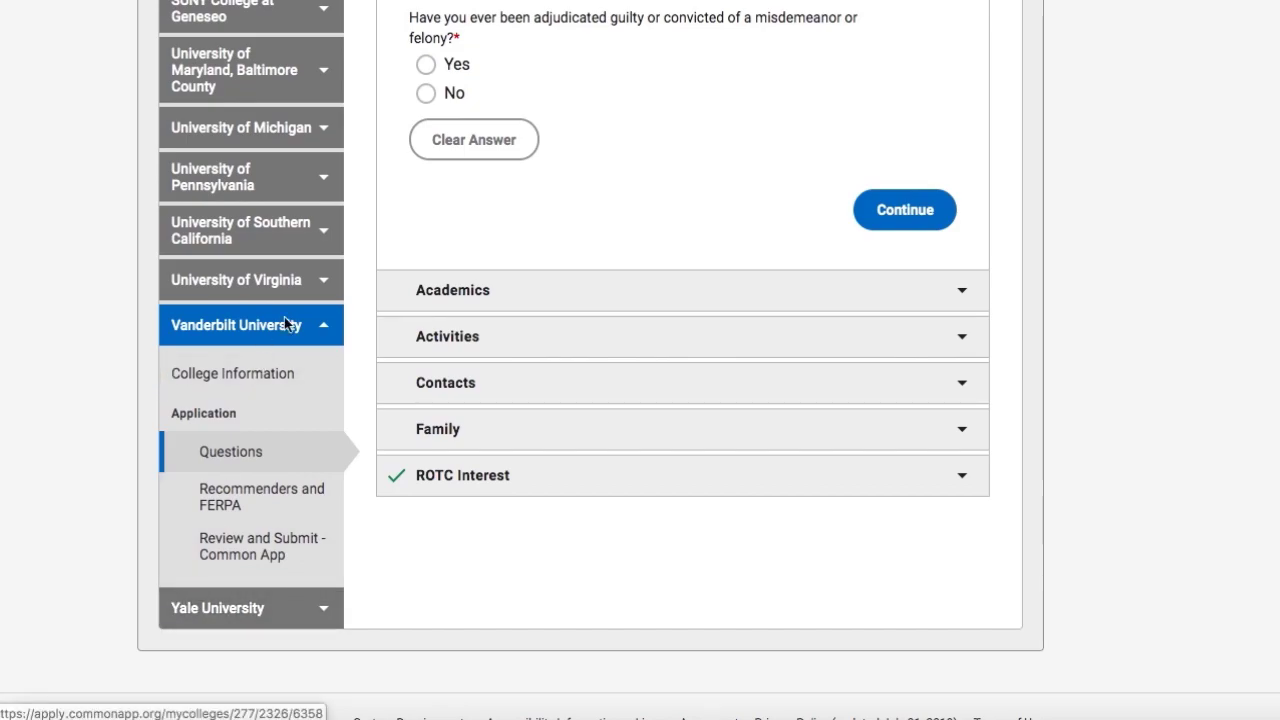
Expand the Activities section of Vanderbilt's questions and examine the extracurricular or work experience prompt and its word limits
click(514, 347)
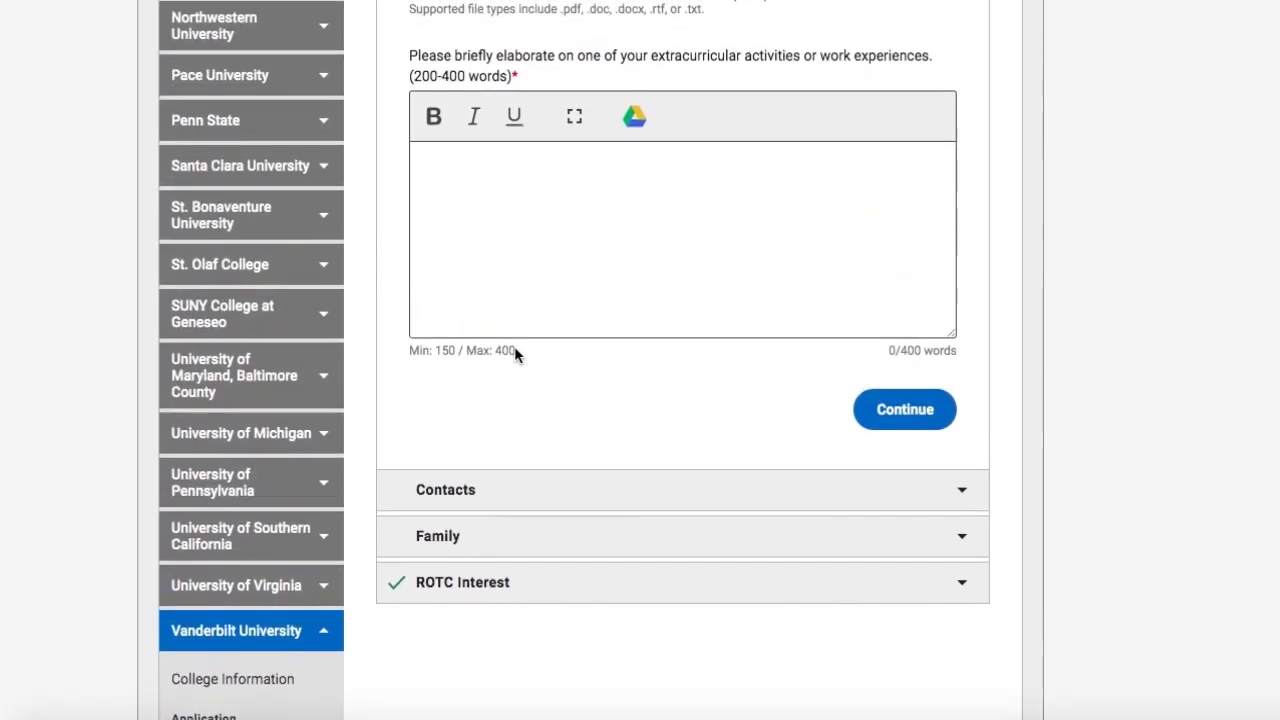
scroll(514, 354, up, 2)
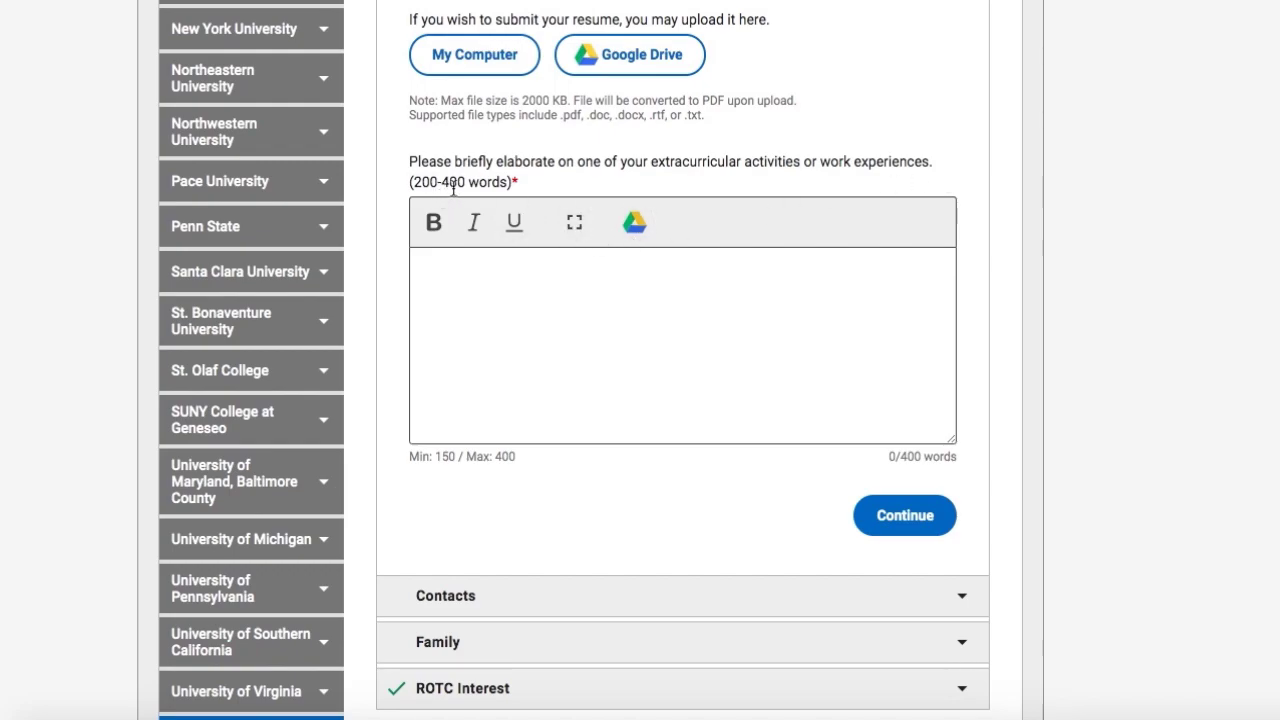
click(539, 300)
Open the Financial Aid Resources page and skim its sections on government aid, college costs, applying for aid and scholarships
scroll(539, 300, up, 1)
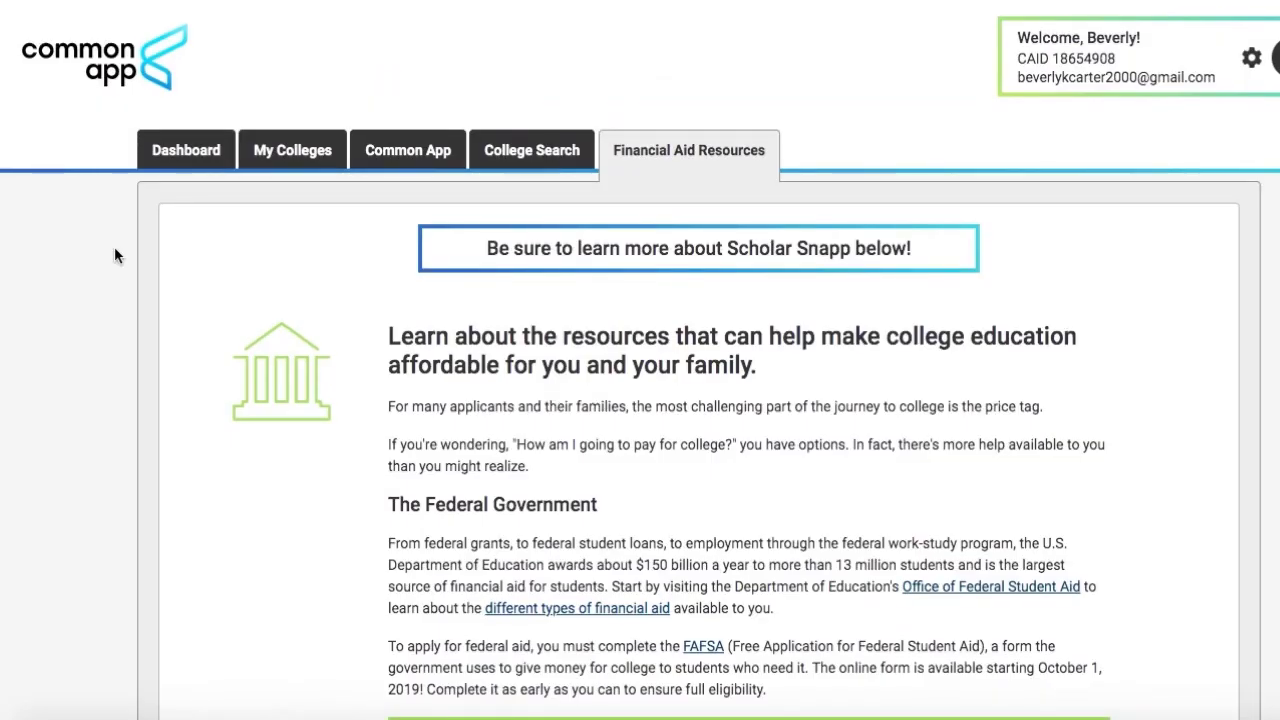
scroll(114, 250, down, 3)
scroll(114, 255, down, 6)
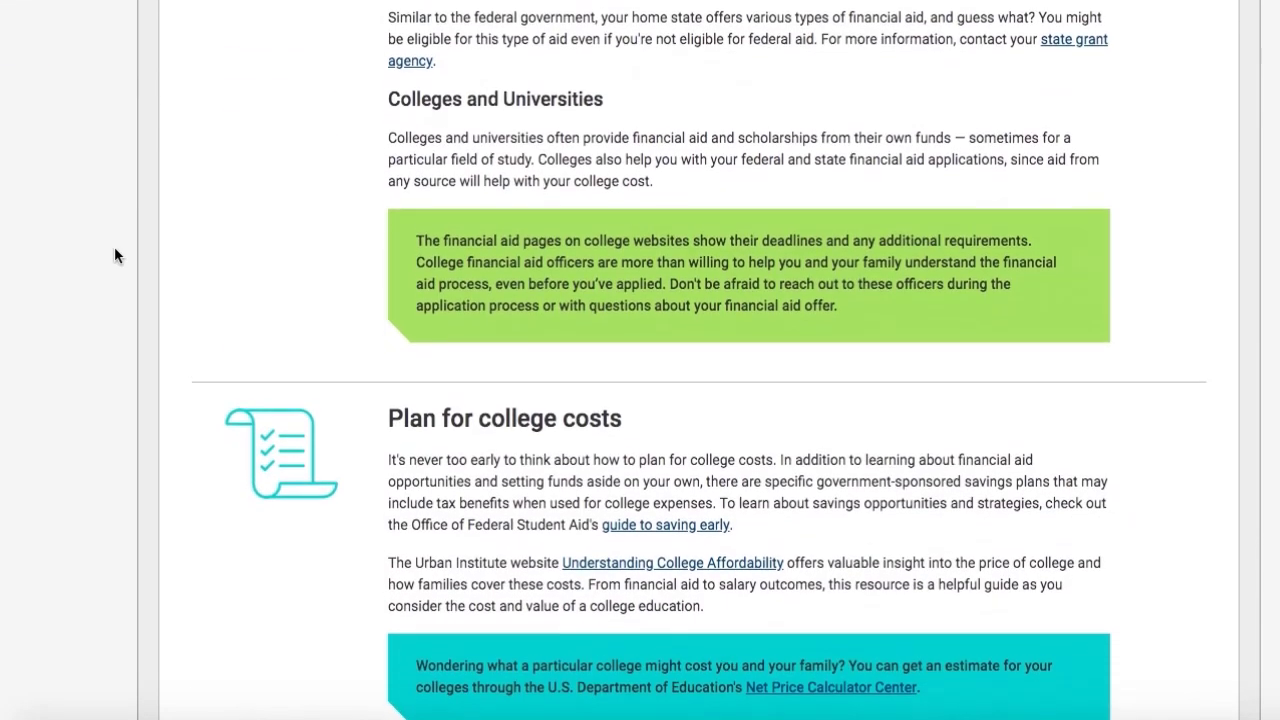
scroll(114, 255, up, 10)
scroll(114, 256, down, 14)
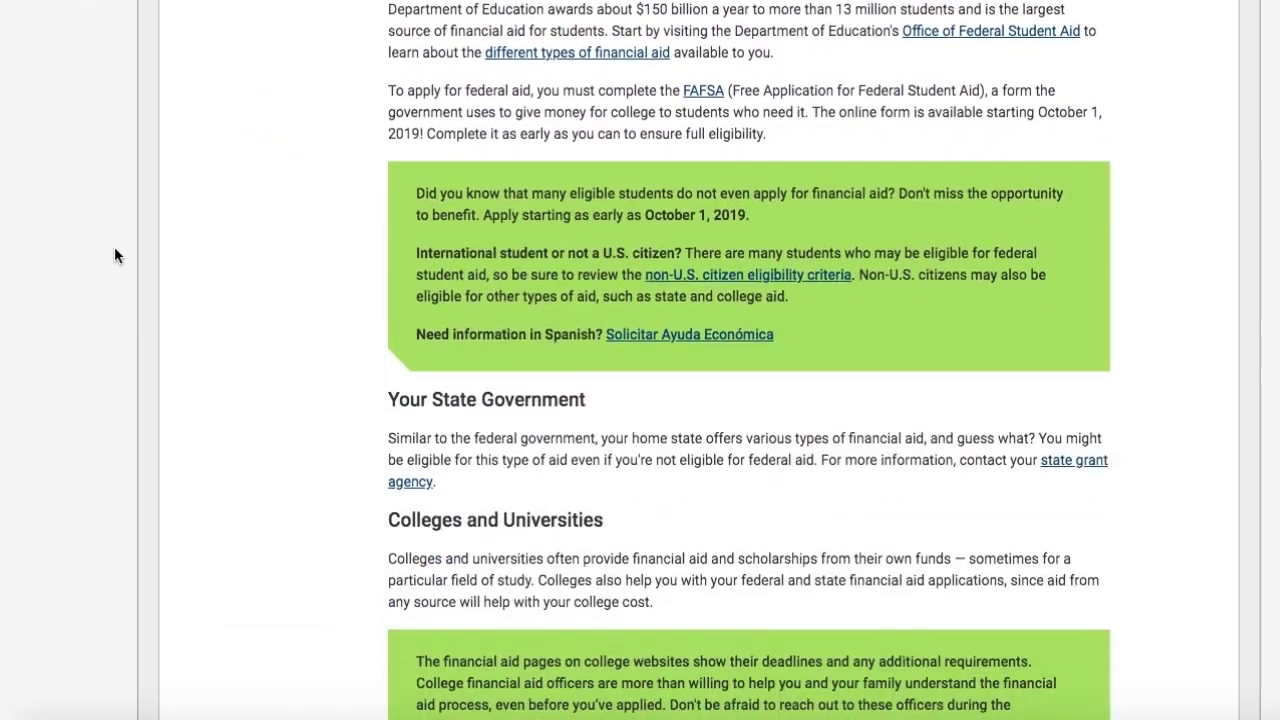
scroll(114, 255, down, 4)
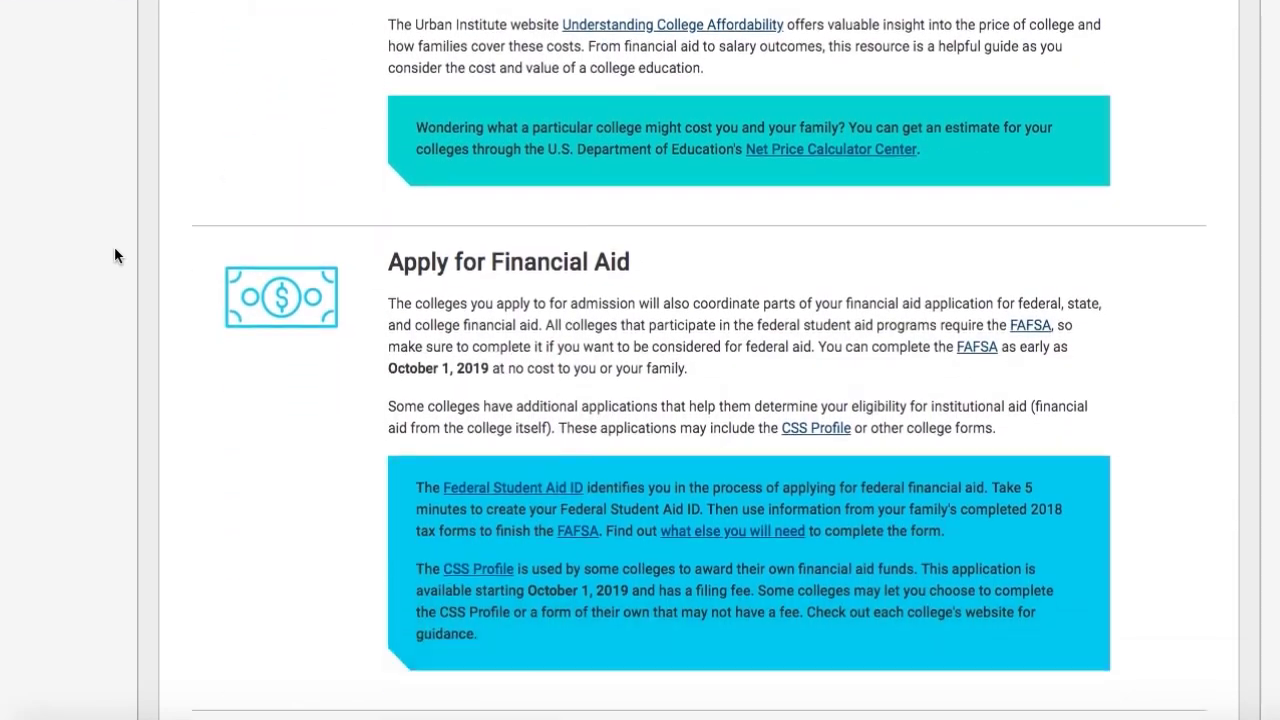
scroll(114, 255, up, 18)
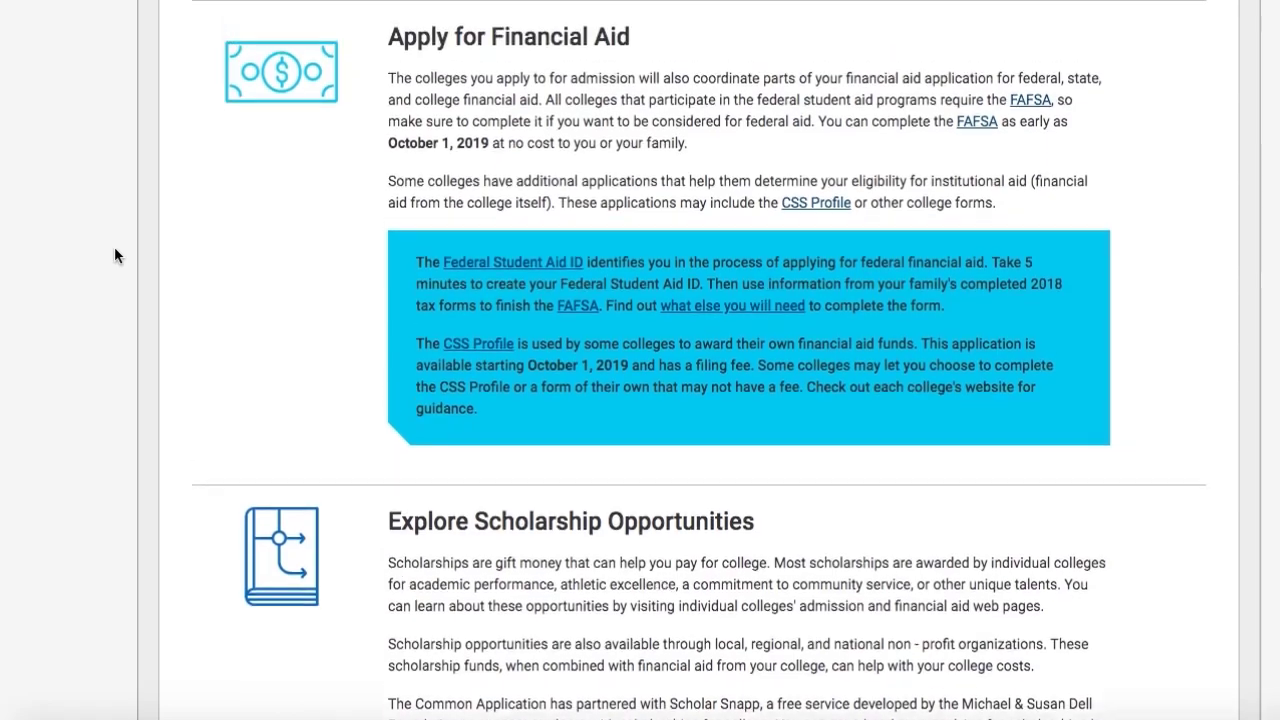
scroll(114, 256, up, 1)
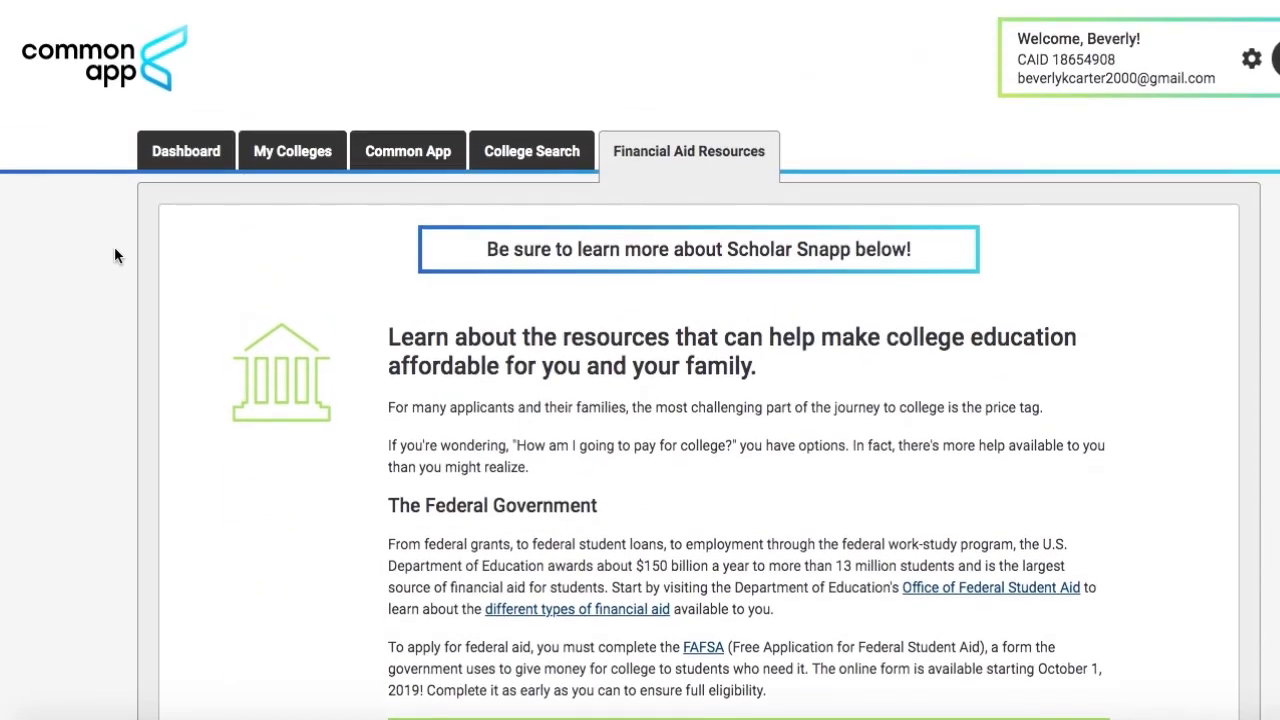
Switch to the College Essay Advisors website and look through its guide to answering the 2019-20 Common App essay prompts
click(186, 149)
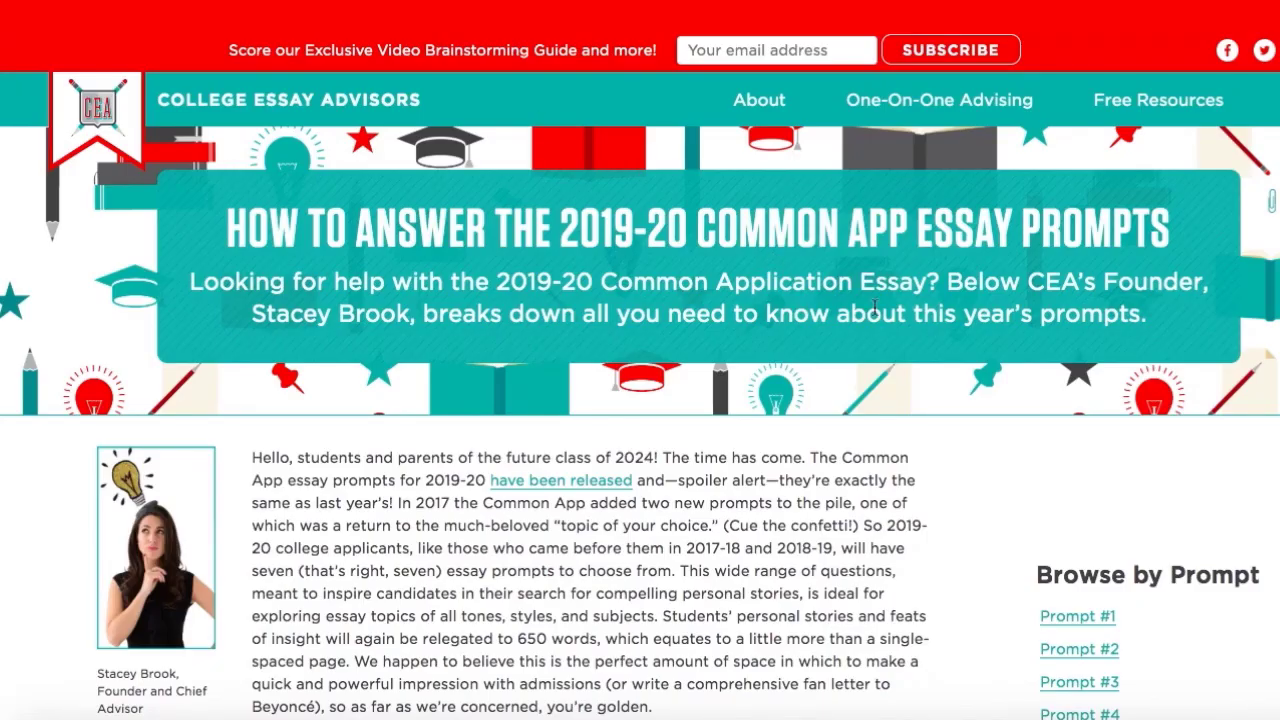
scroll(875, 308, down, 12)
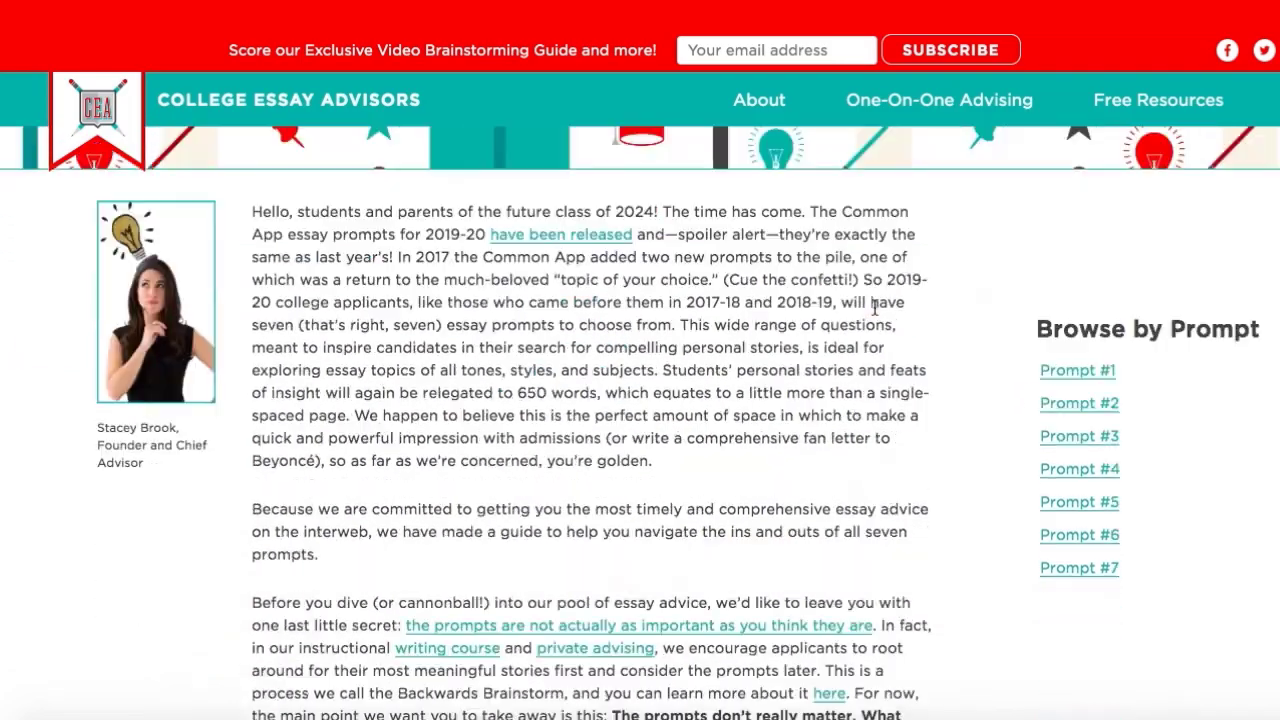
scroll(873, 308, down, 8)
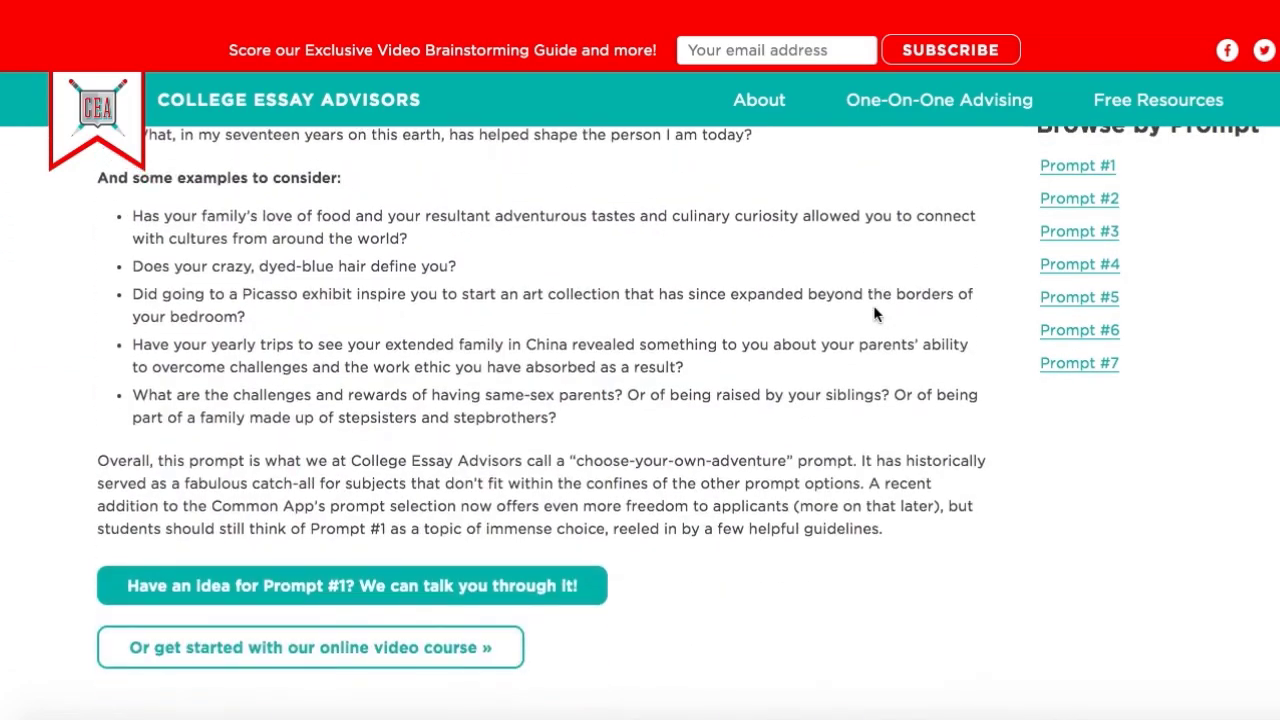
scroll(873, 308, up, 20)
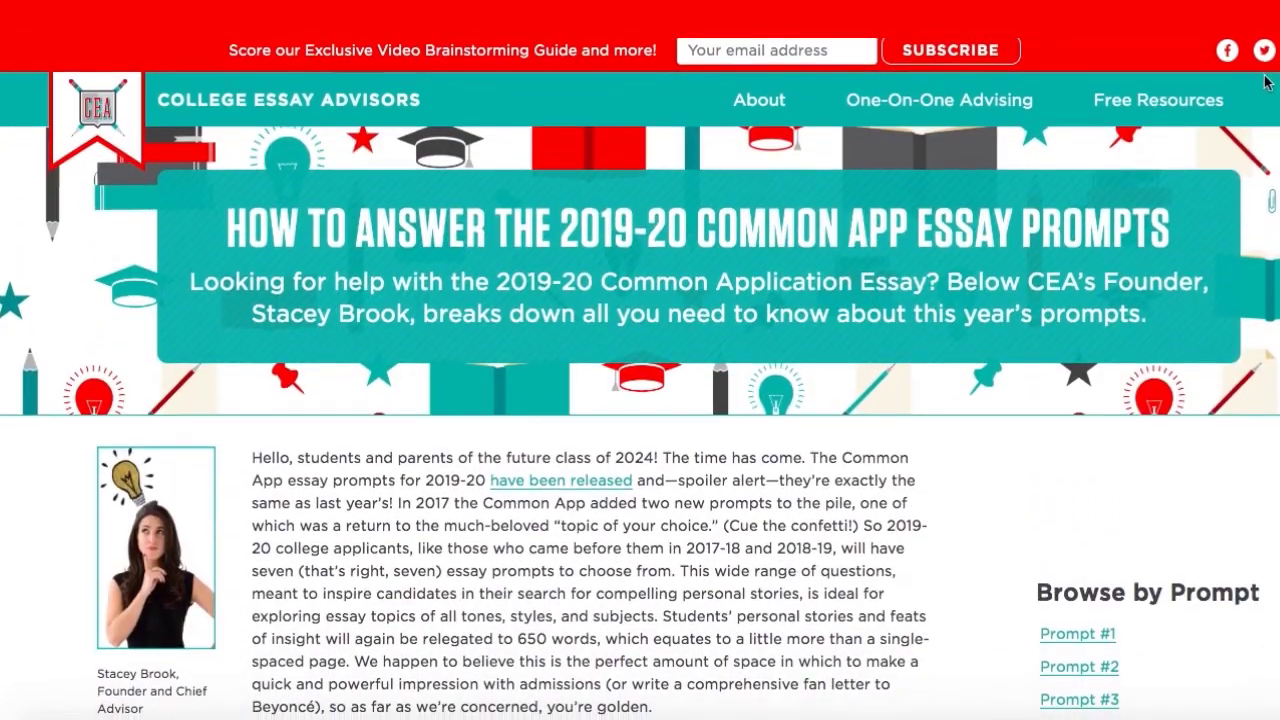
Open the Supplemental Essay Guide 2019-20 among the free resources and browse the complete list of school guides
mouse_move(1150, 105)
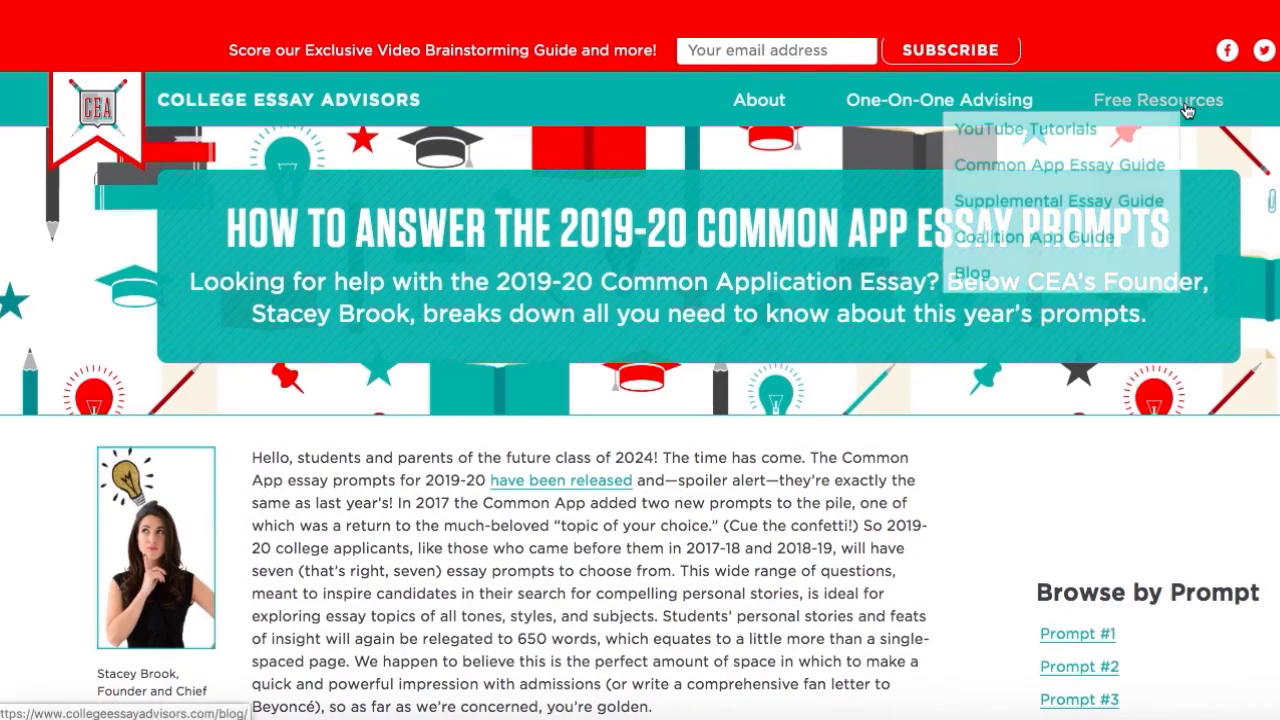
click(1120, 208)
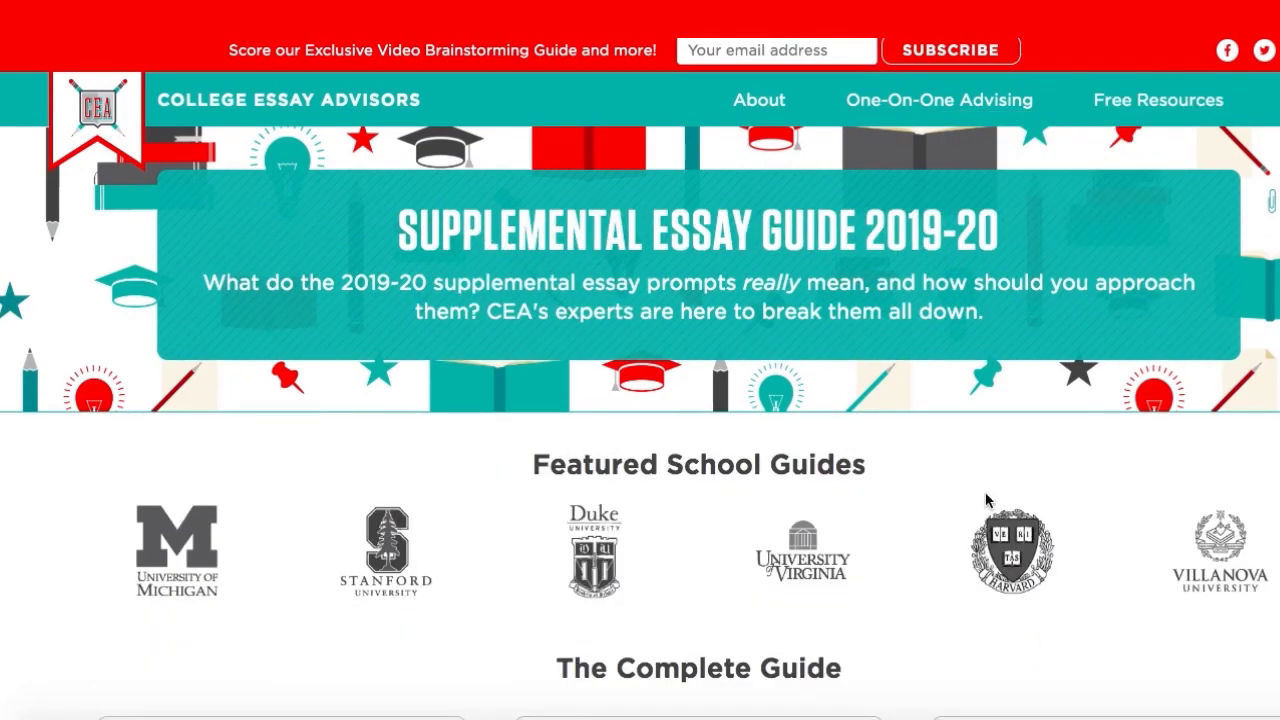
scroll(985, 500, down, 5)
scroll(986, 500, down, 2)
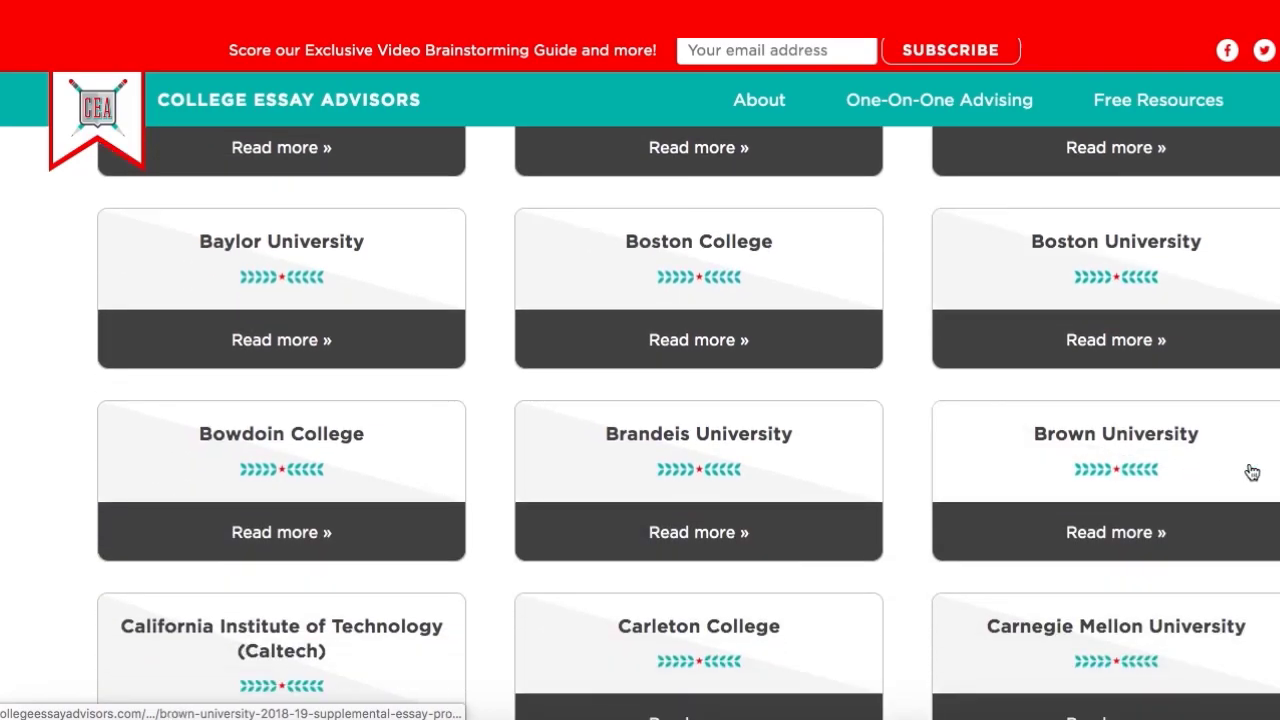
scroll(1193, 472, down, 3)
scroll(688, 423, down, 6)
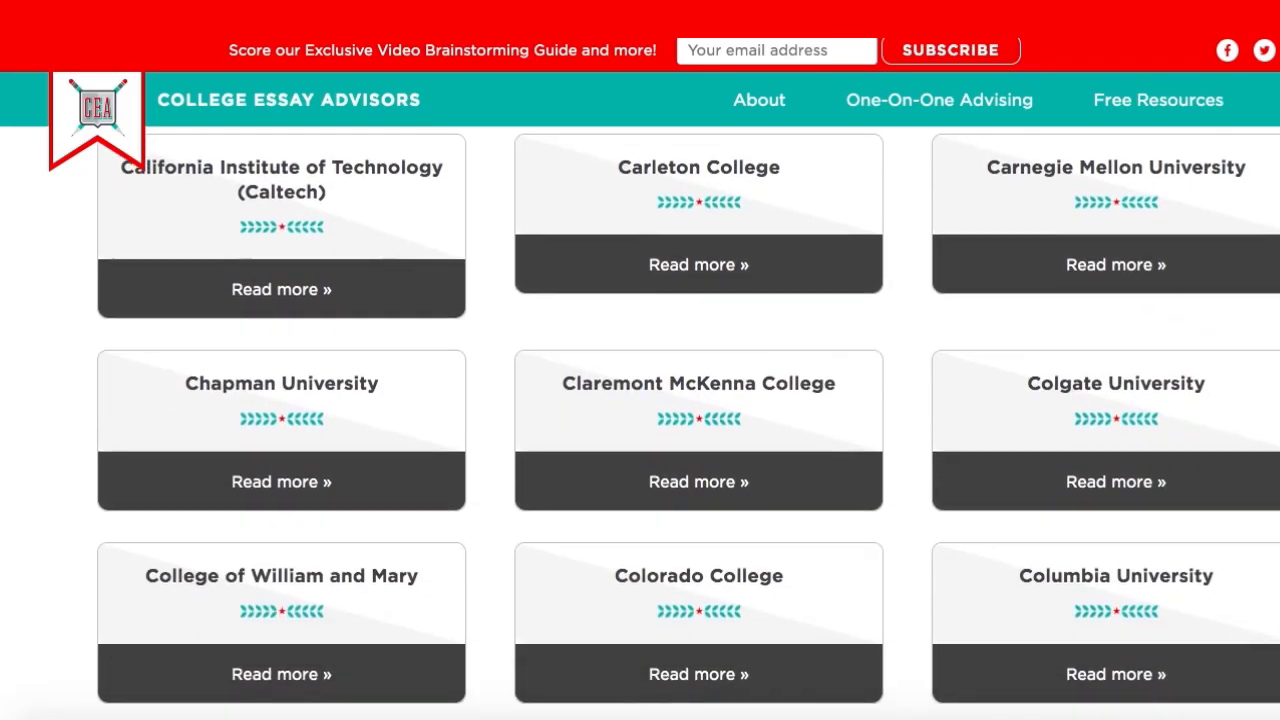
scroll(688, 423, down, 4)
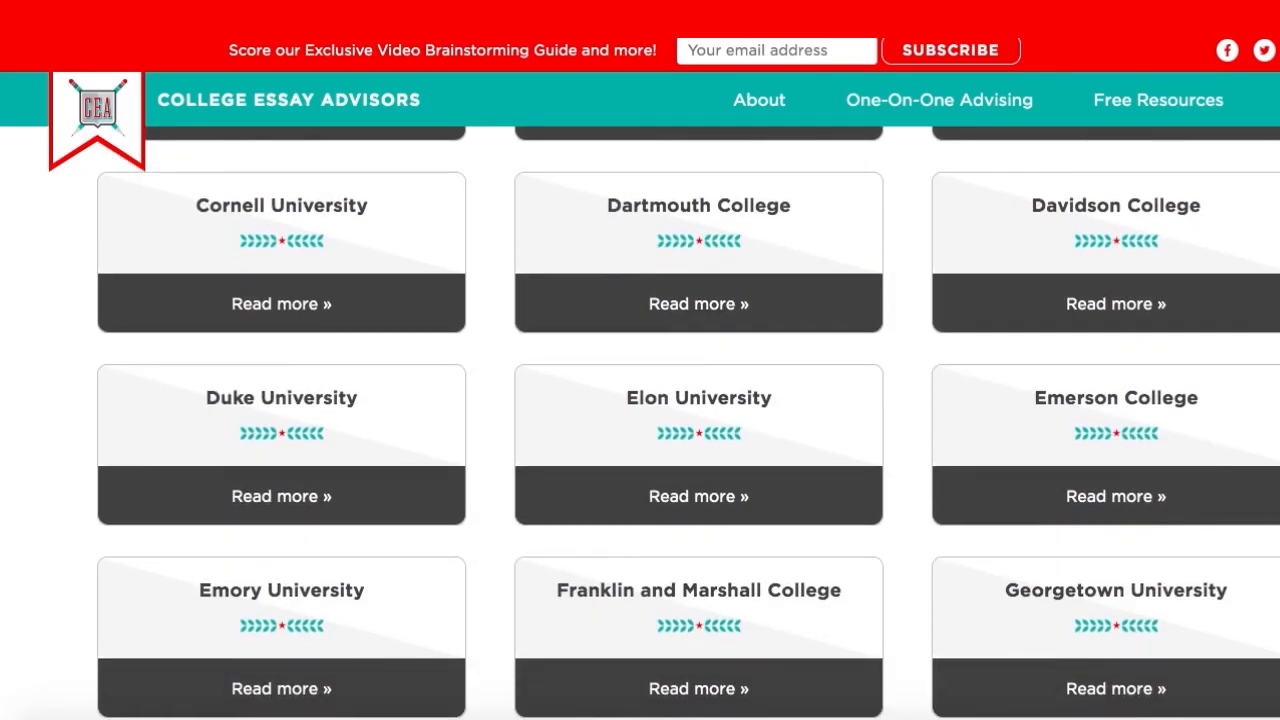
scroll(688, 423, down, 2)
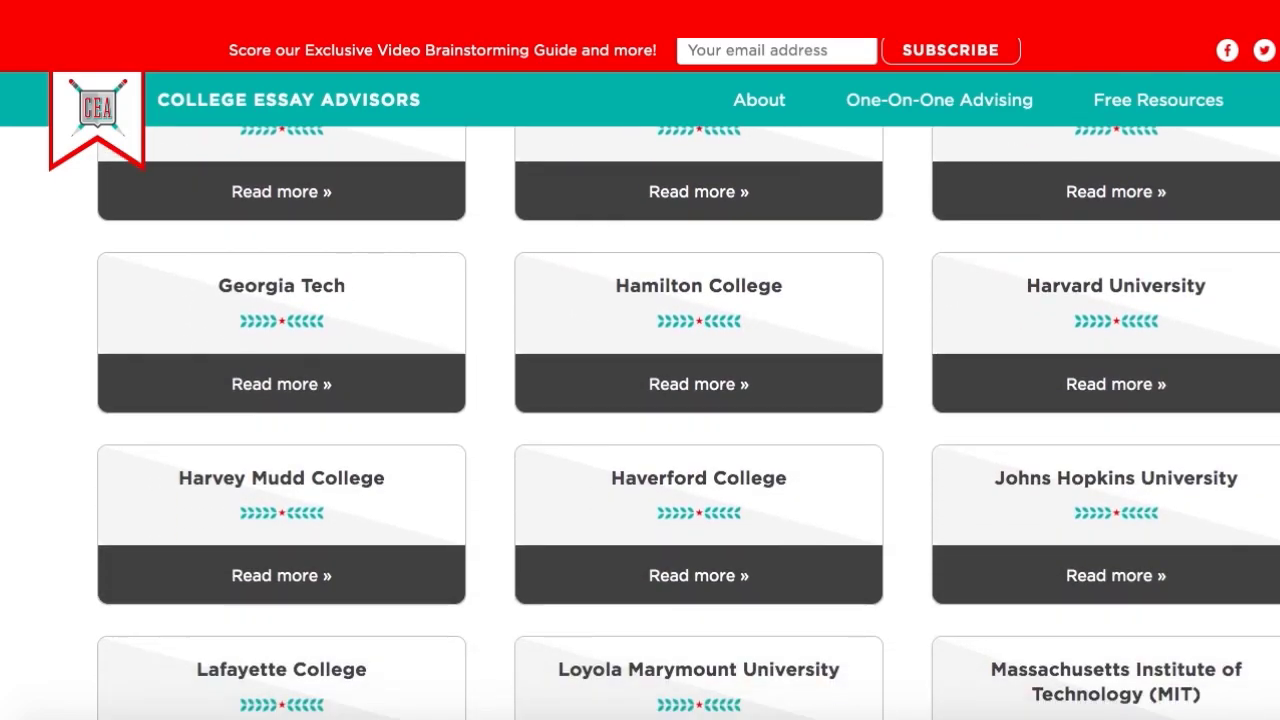